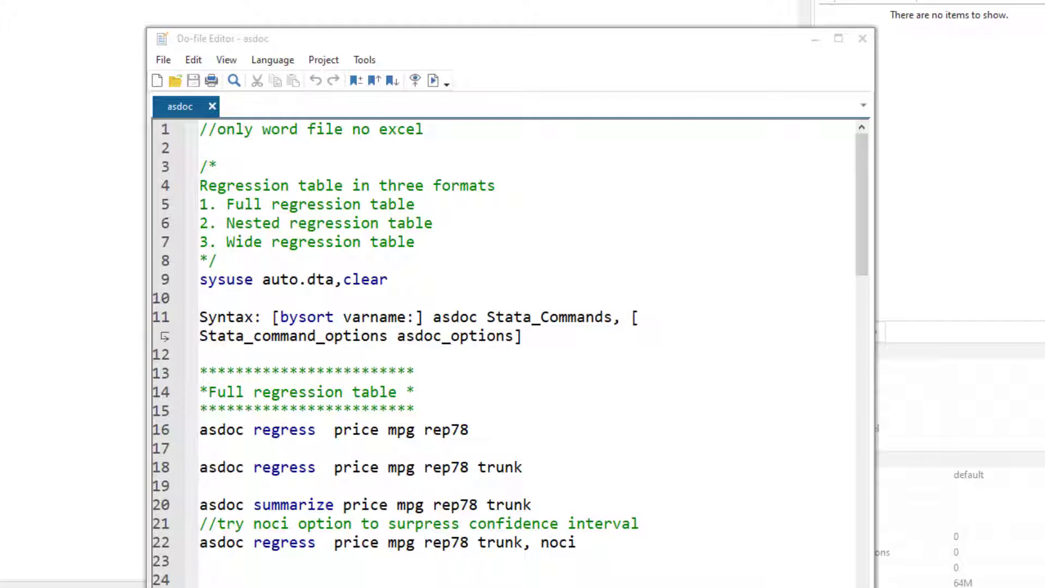
Run line 9, 'sysuse auto.dta, clear', from the do-file.
click(161, 279)
click(433, 81)
click(159, 280)
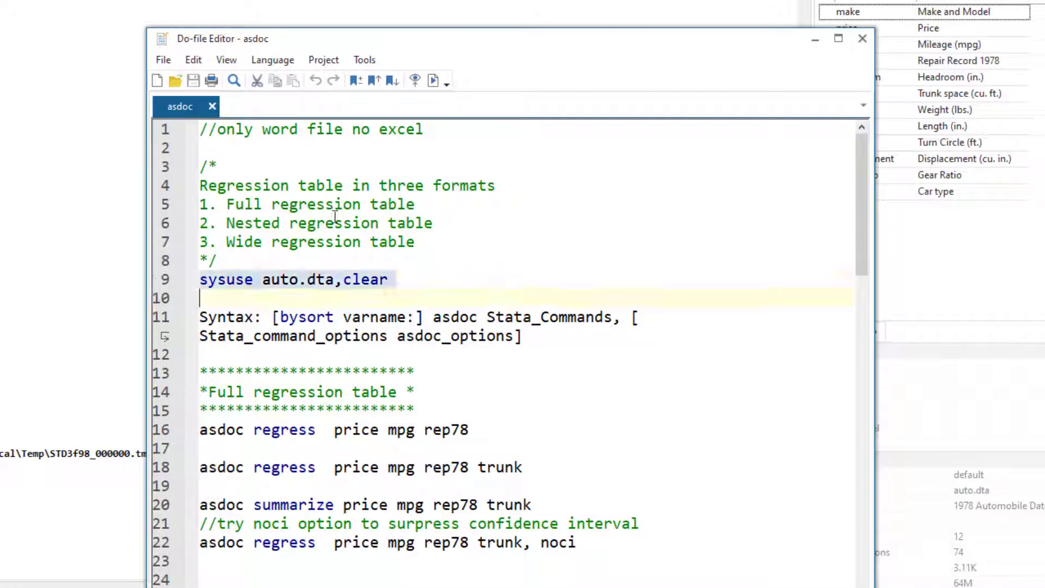
click(430, 82)
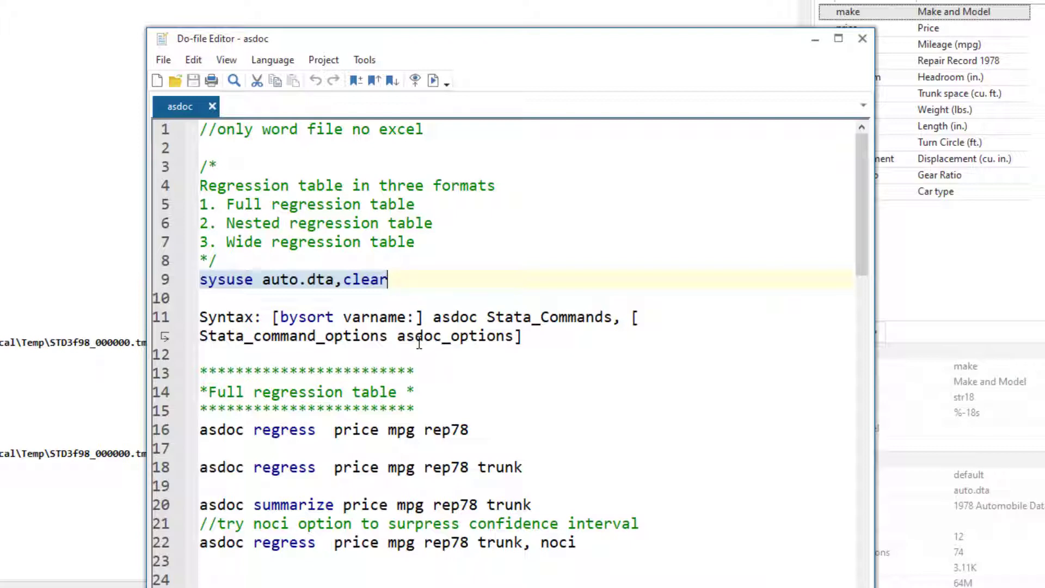
Highlight asdoc, Stata_Commands, the bysort prefix and the three table formats in the syntax notes.
double_click(462, 316)
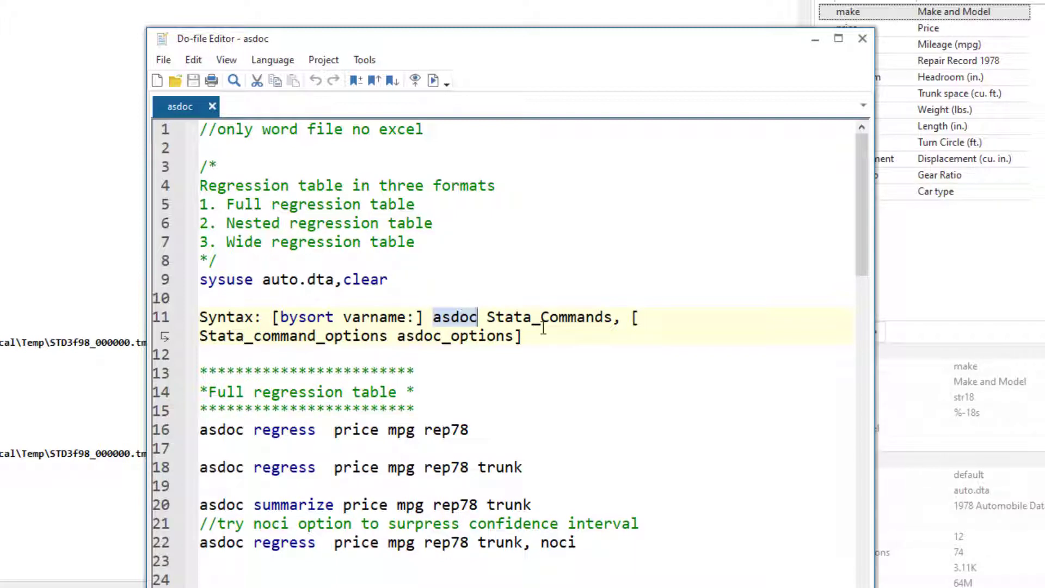
drag(487, 317, 615, 316)
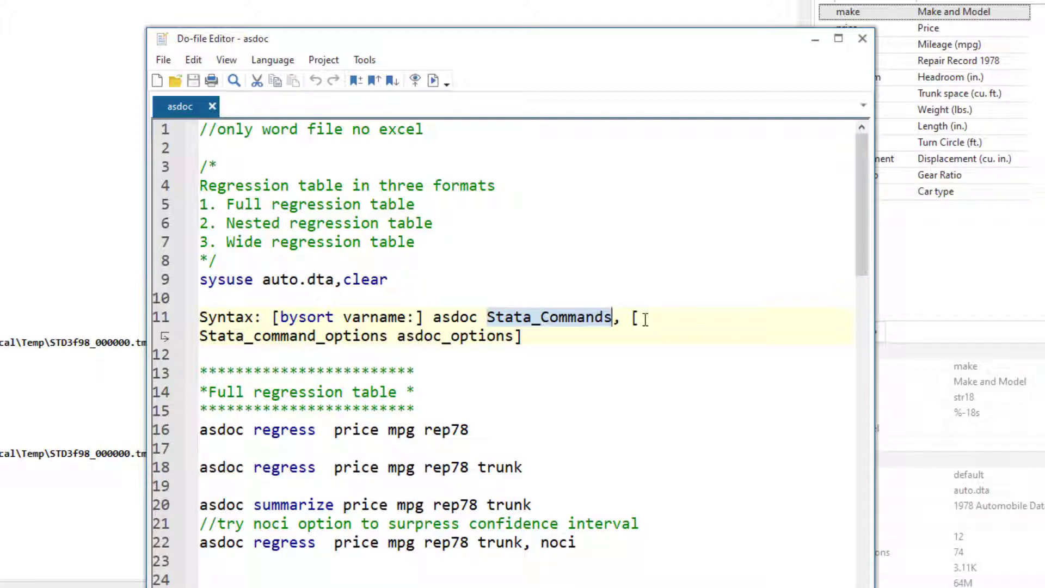
drag(424, 320, 273, 321)
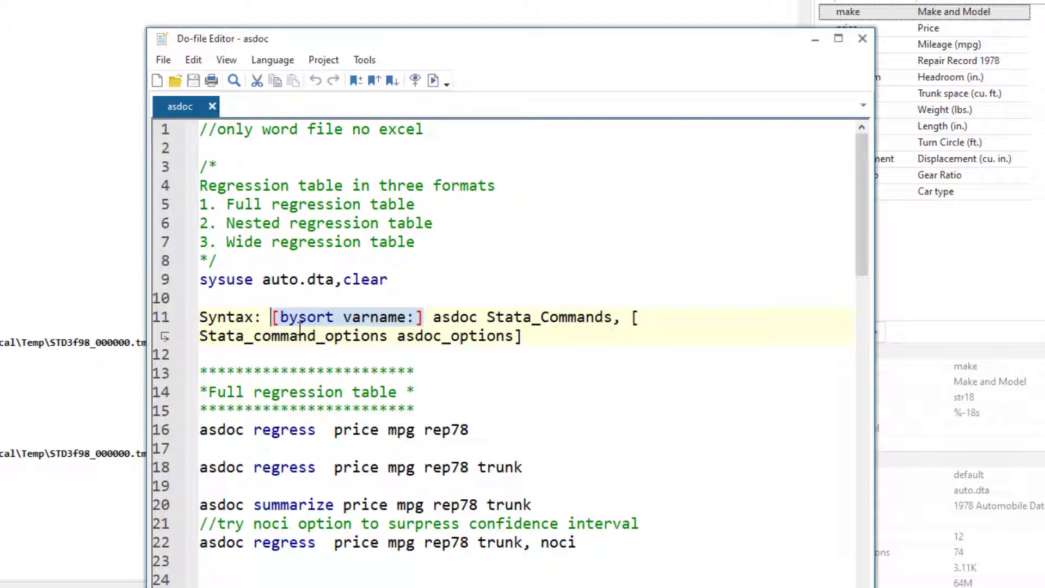
drag(415, 243, 251, 182)
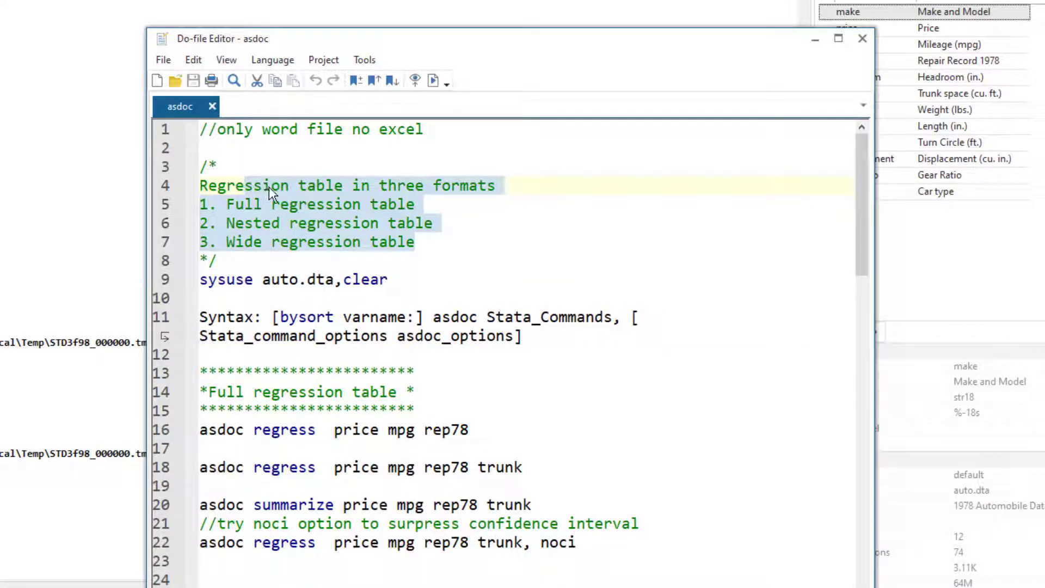
click(270, 204)
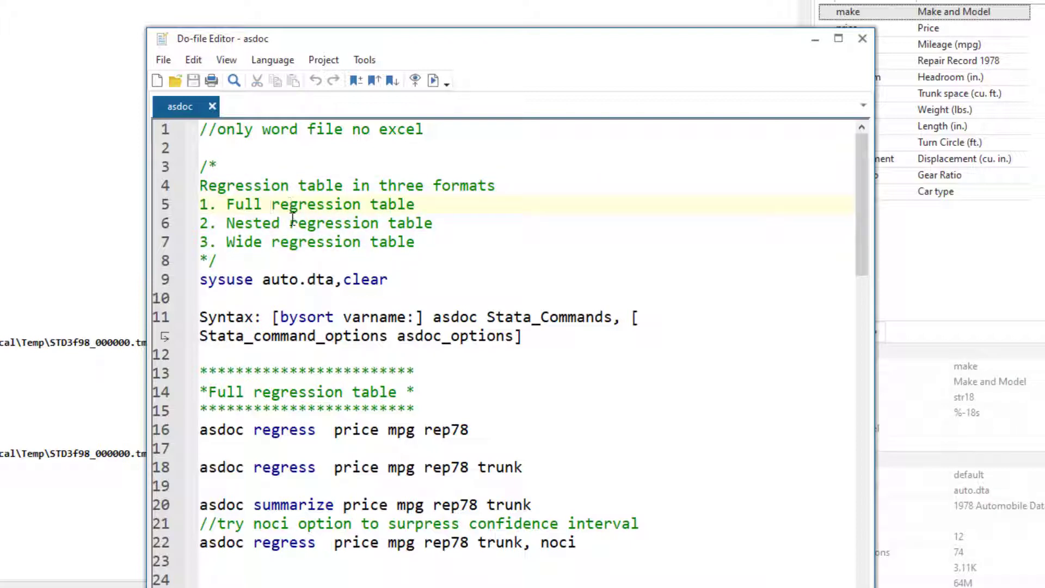
click(265, 221)
click(308, 243)
drag(334, 204, 353, 223)
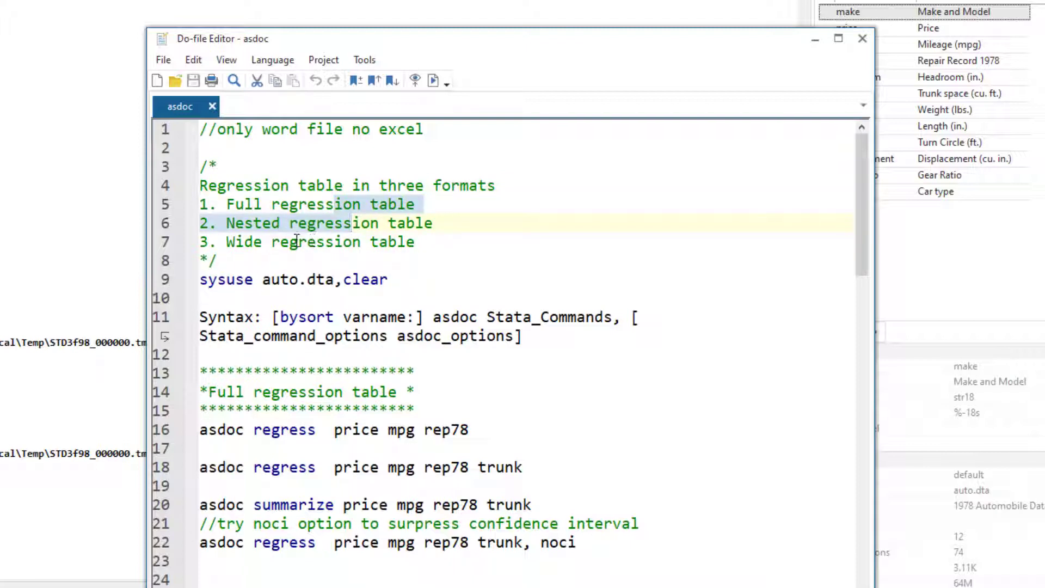
click(271, 242)
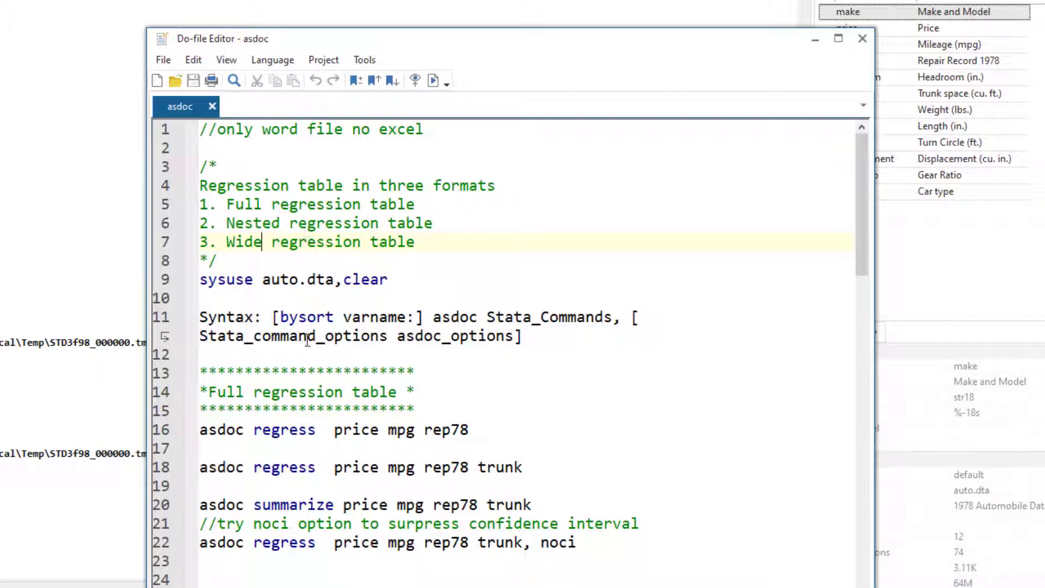
click(293, 392)
scroll(355, 322, down, 1)
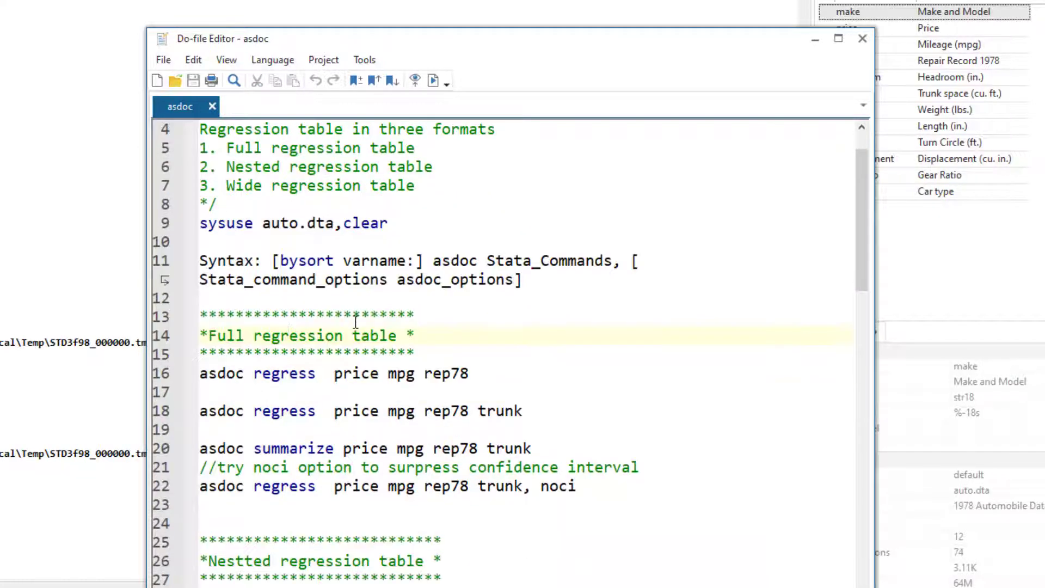
drag(253, 373, 408, 391)
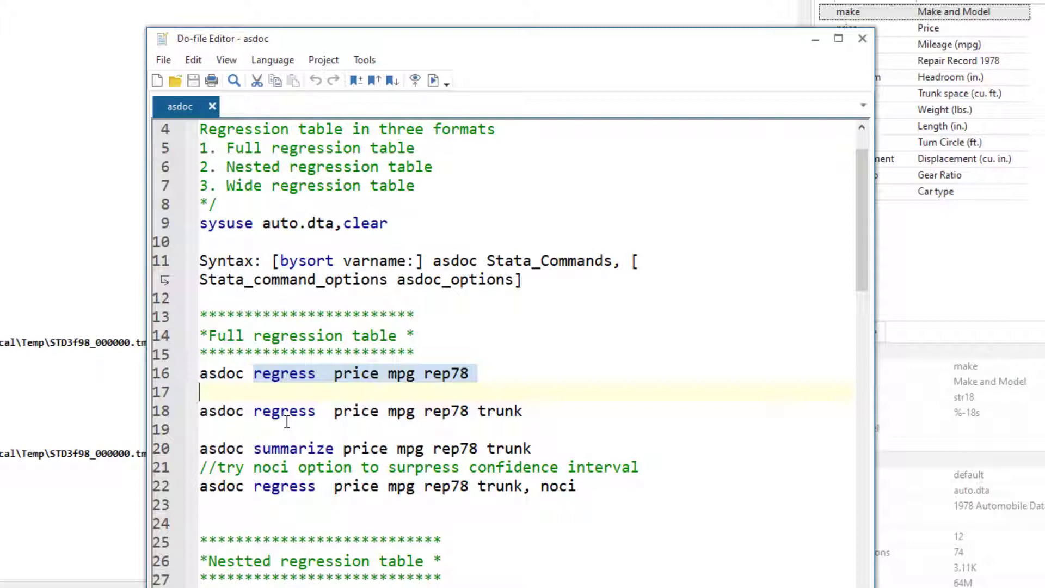
Delete the asdoc prefix from line 16.
click(228, 373)
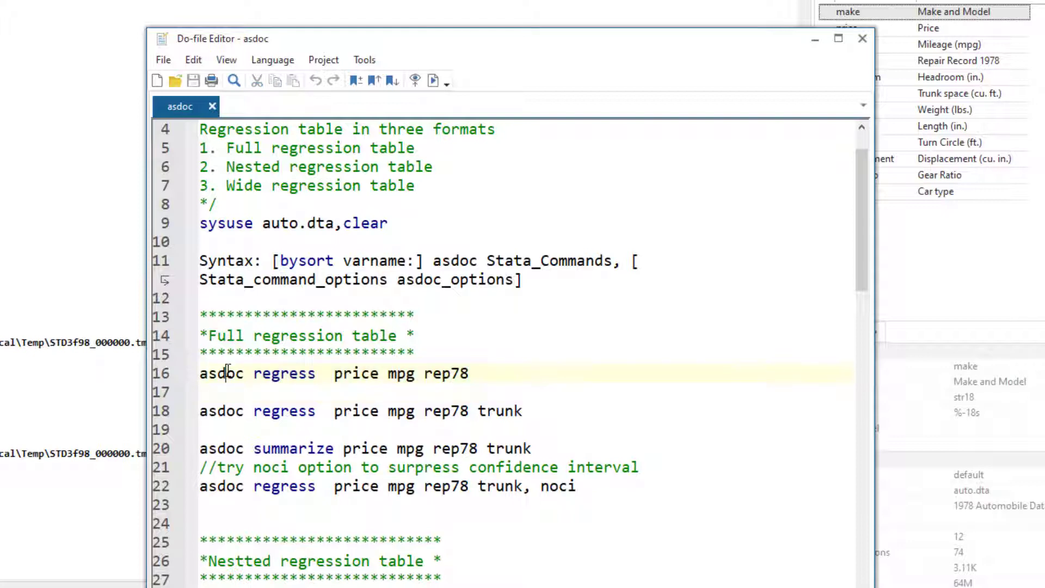
double_click(227, 373)
key(Delete)
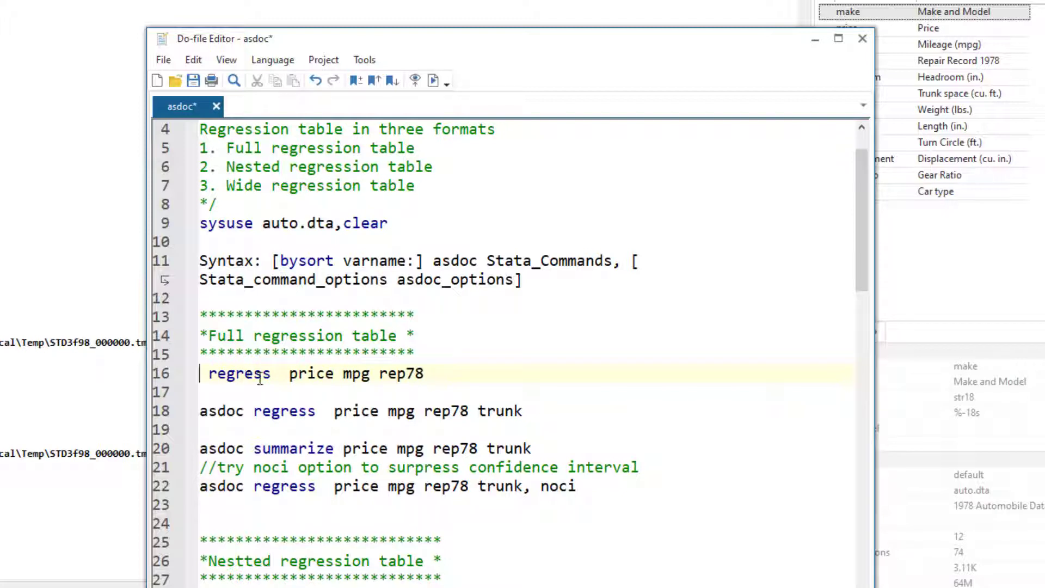
Highlight price and mpg on line 16, then type 'addoc' at the start of the line.
double_click(304, 375)
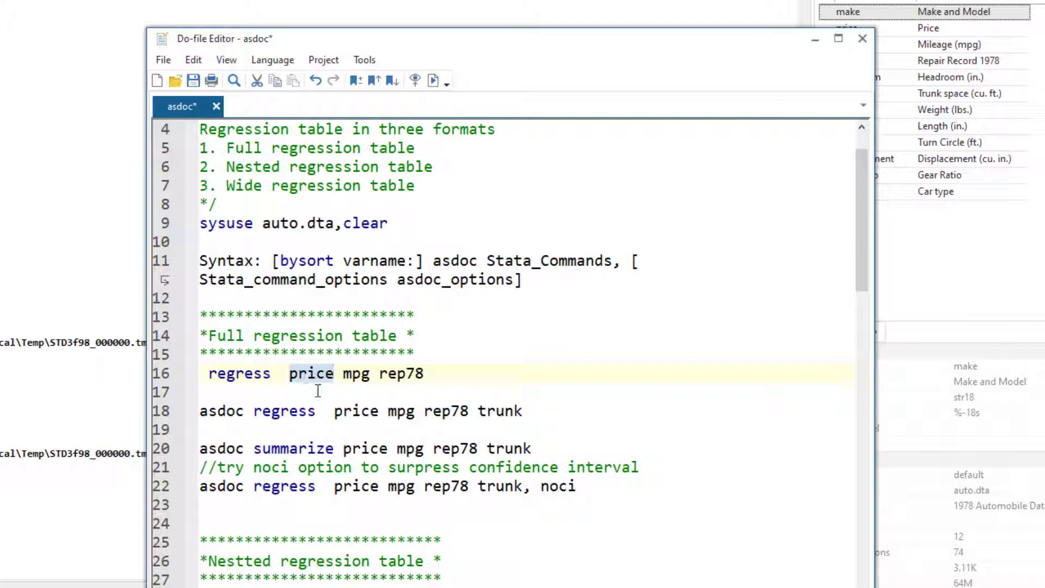
drag(342, 375, 371, 375)
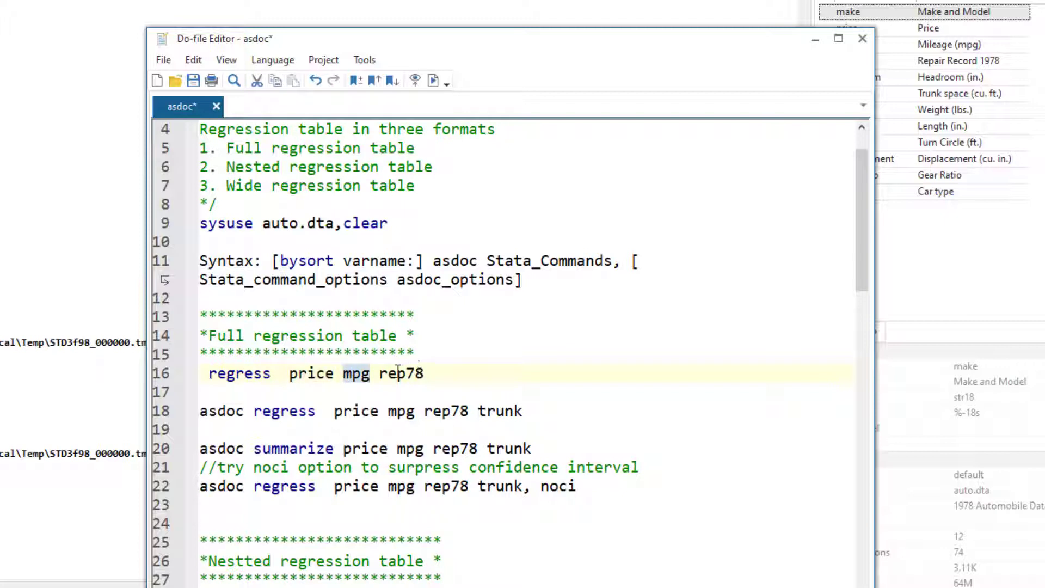
click(398, 373)
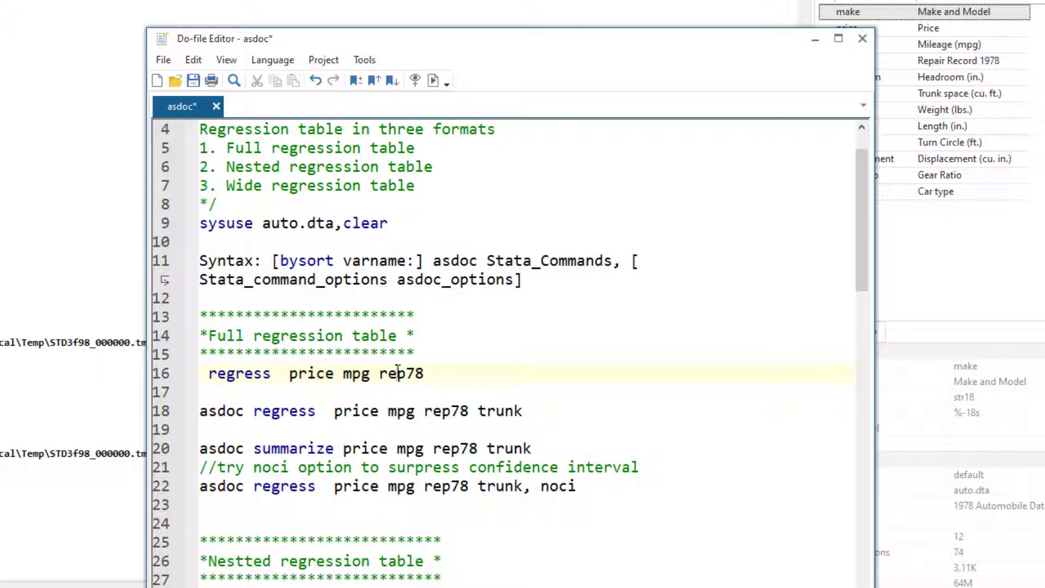
click(200, 373)
text(ad )
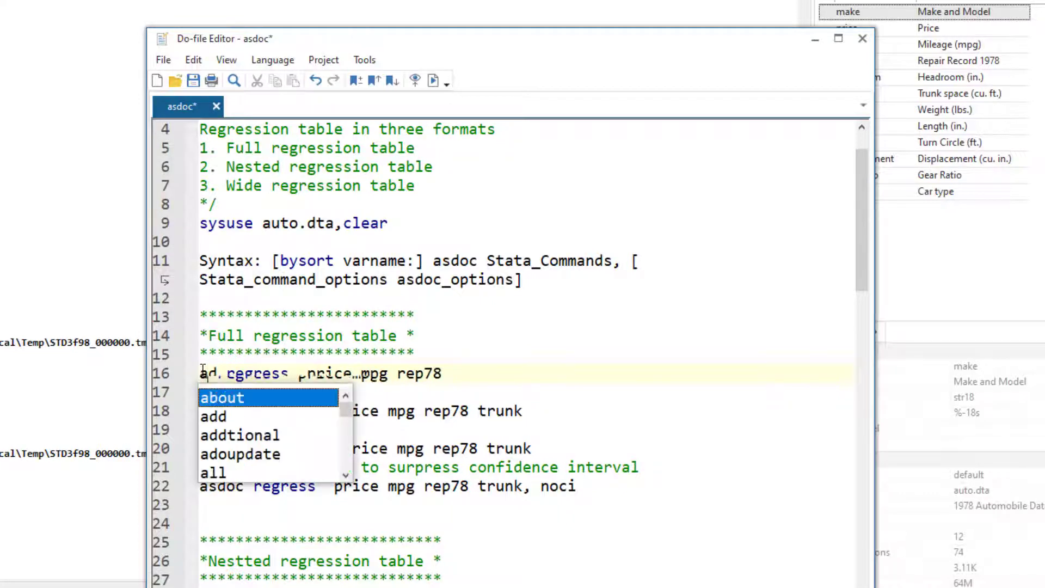
text(doc)
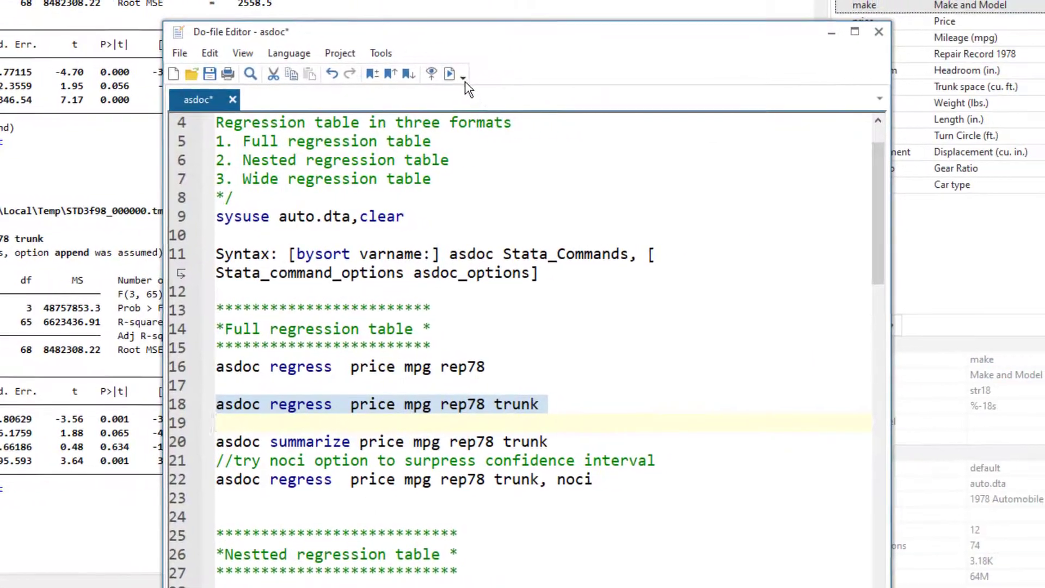
Run the selected asdoc regression line and highlight the 95% confidence interval columns in Word.
click(601, 69)
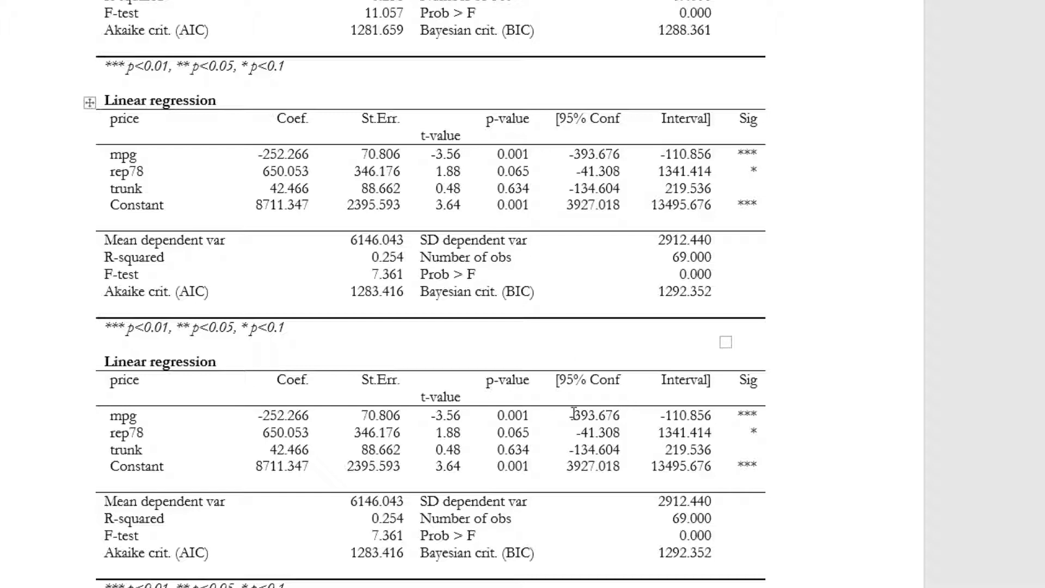
drag(571, 415, 698, 465)
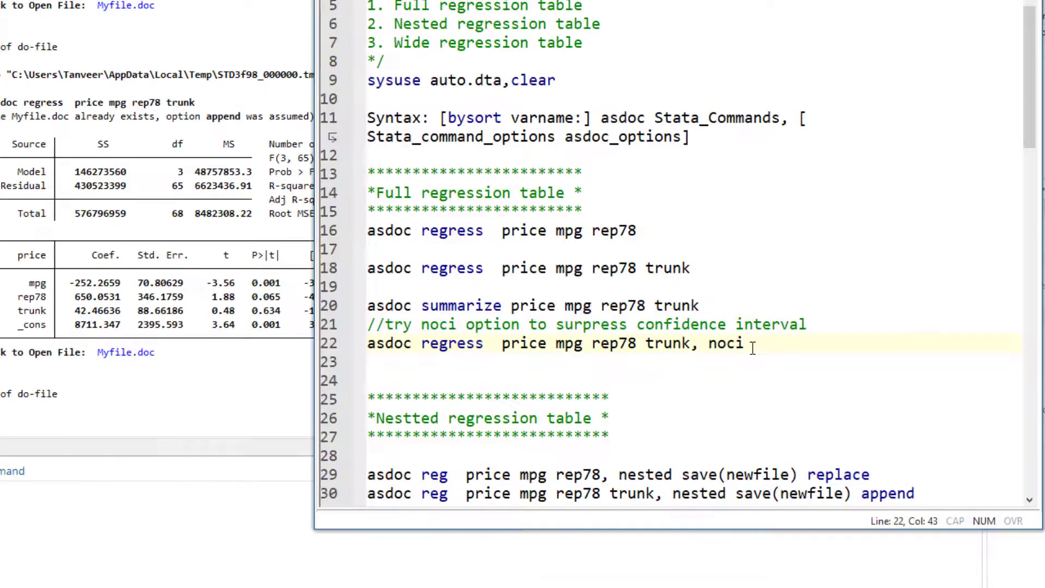
Highlight the noci option on line 22, then scroll down to the nested regression heading.
drag(753, 348, 709, 349)
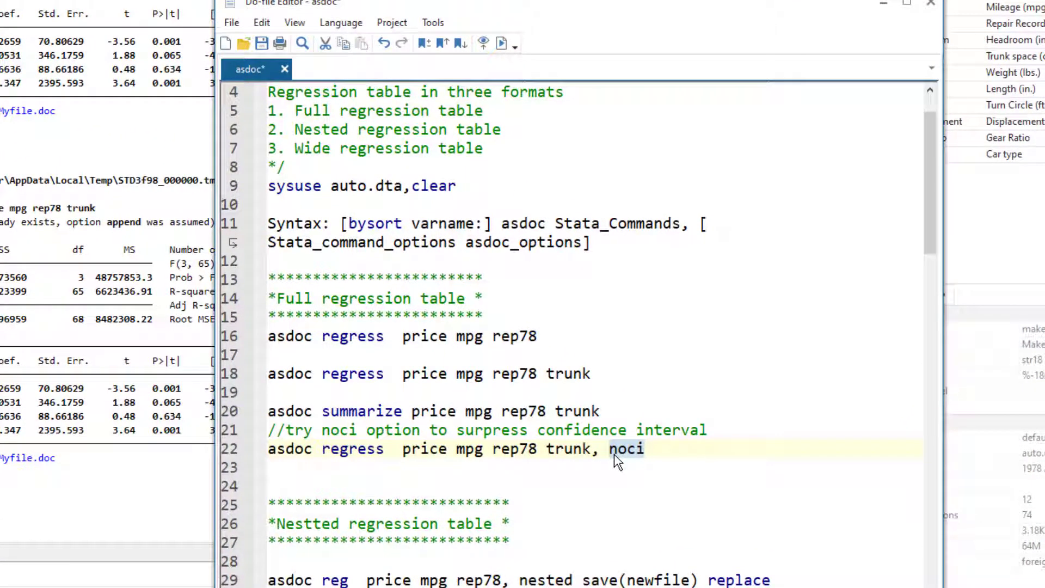
click(615, 452)
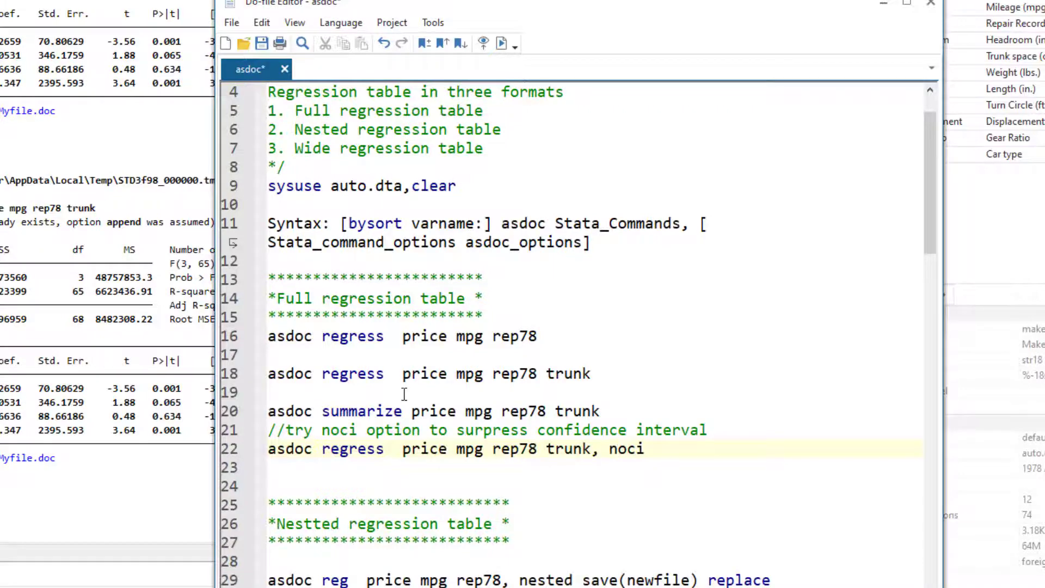
scroll(400, 394, down, 3)
click(375, 357)
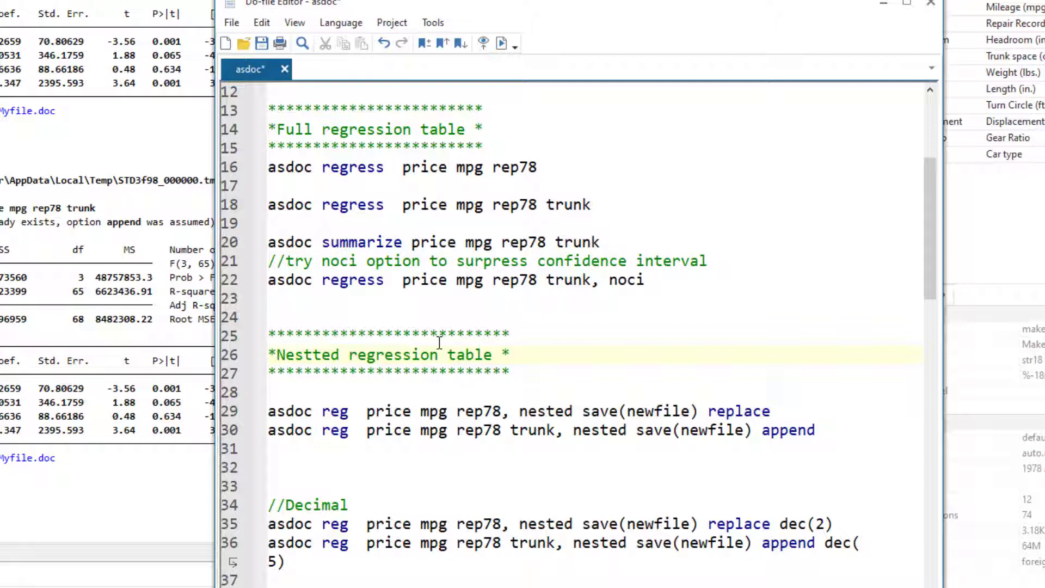
Highlight the nested, save(newfile) and replace options on line 29, then select the whole line.
double_click(555, 411)
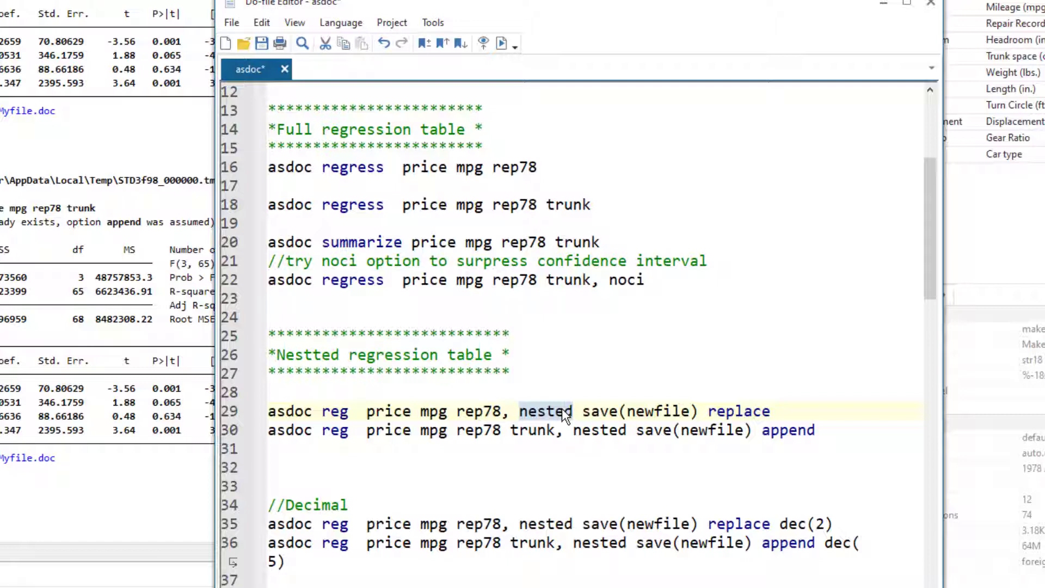
click(584, 410)
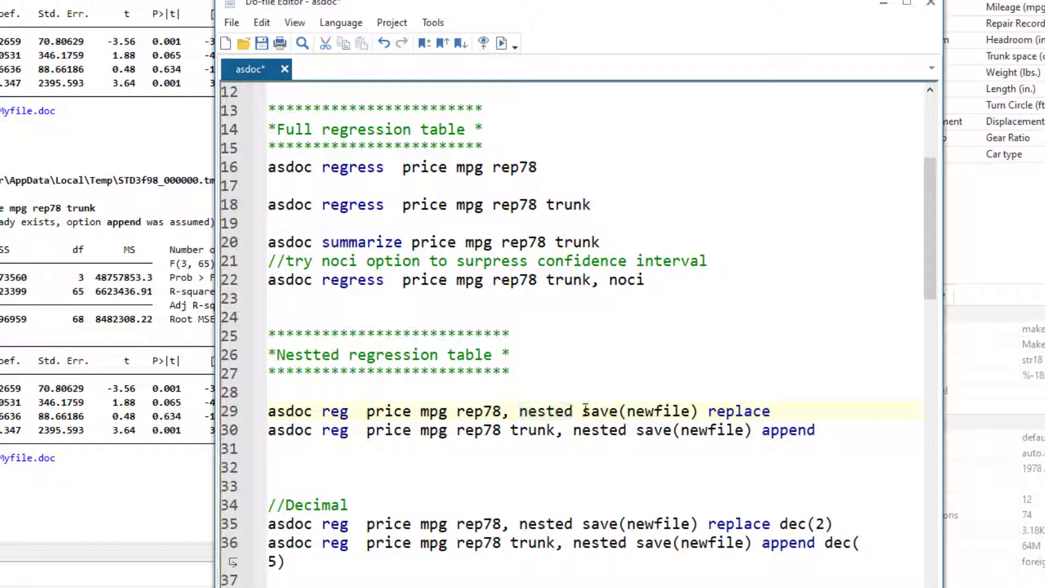
drag(584, 409, 689, 409)
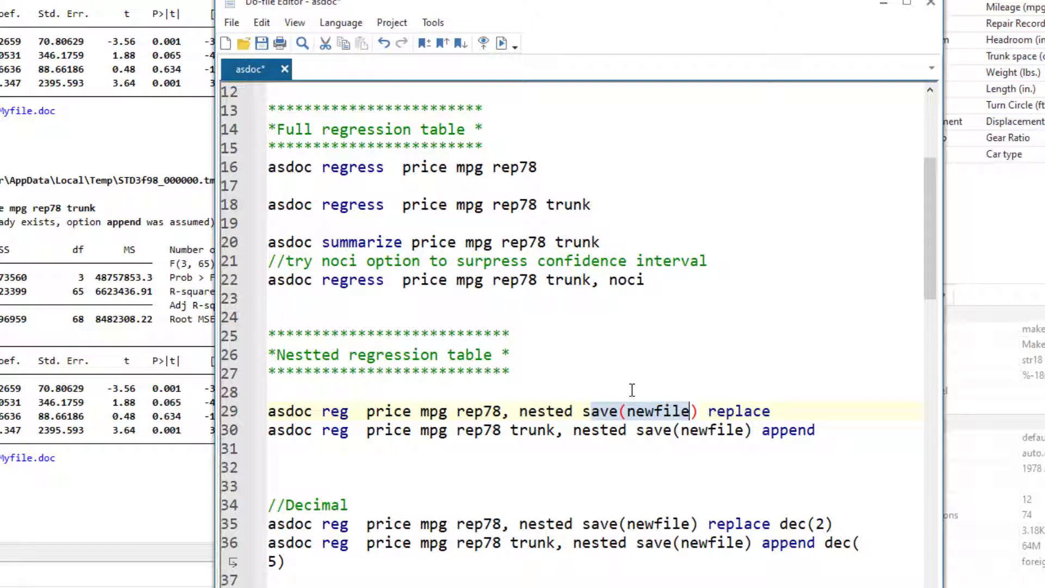
click(661, 409)
double_click(661, 409)
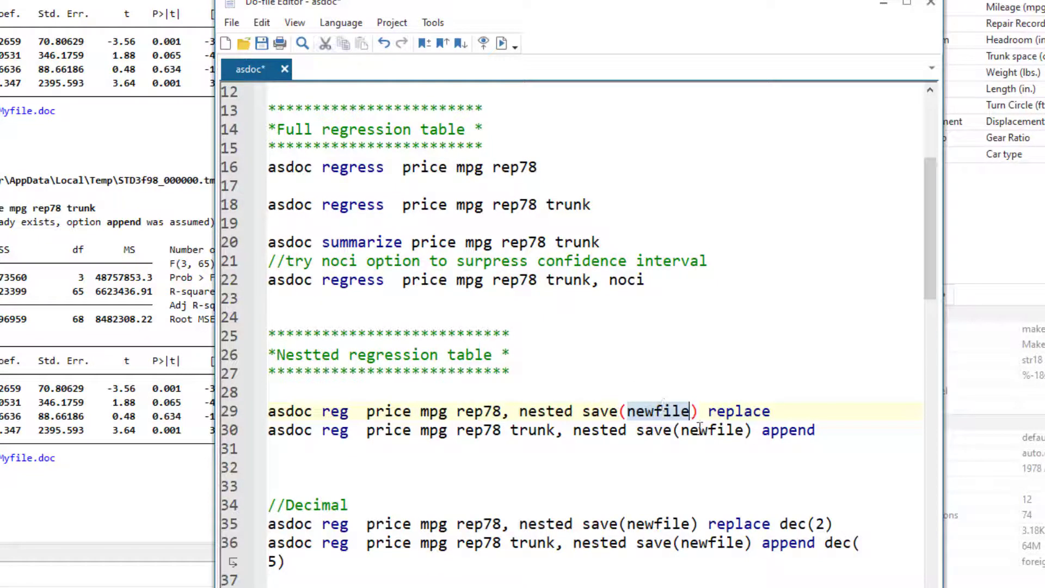
click(735, 410)
double_click(744, 409)
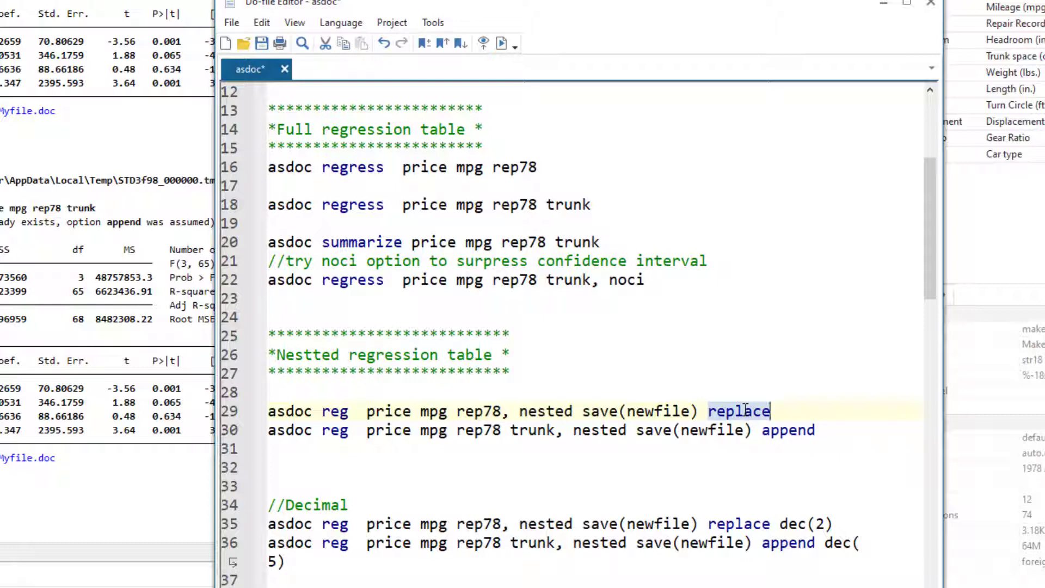
double_click(653, 409)
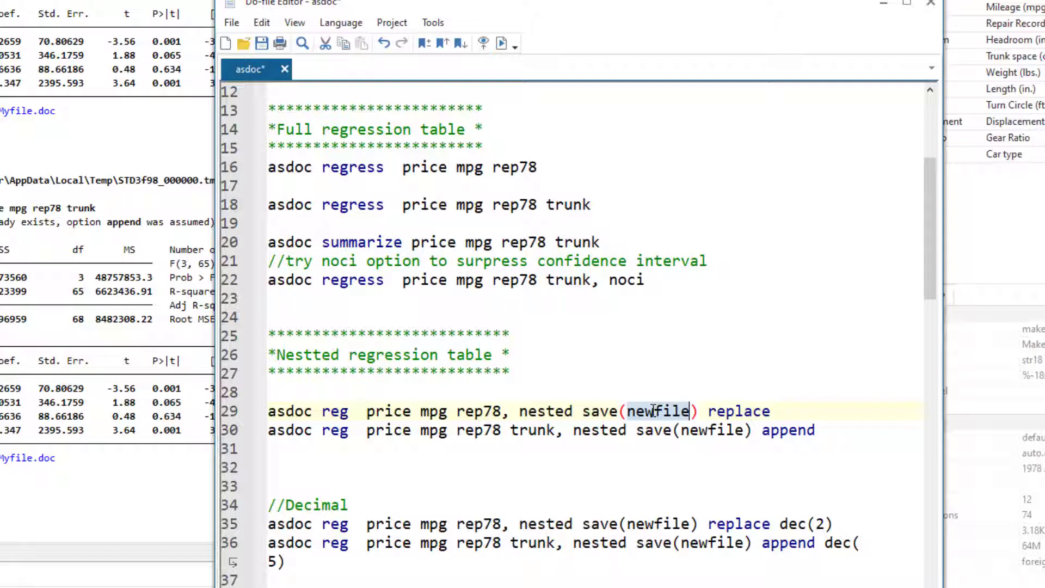
click(225, 412)
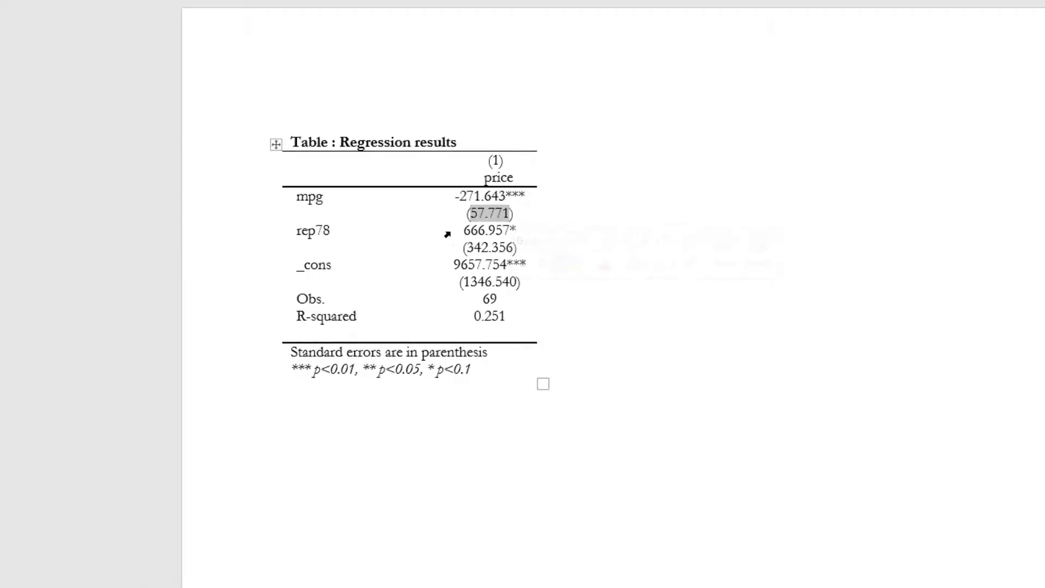
Highlight the mpg coefficient, its standard error, and the Obs. and R-squared values in Word.
double_click(492, 196)
click(471, 212)
drag(471, 212, 484, 214)
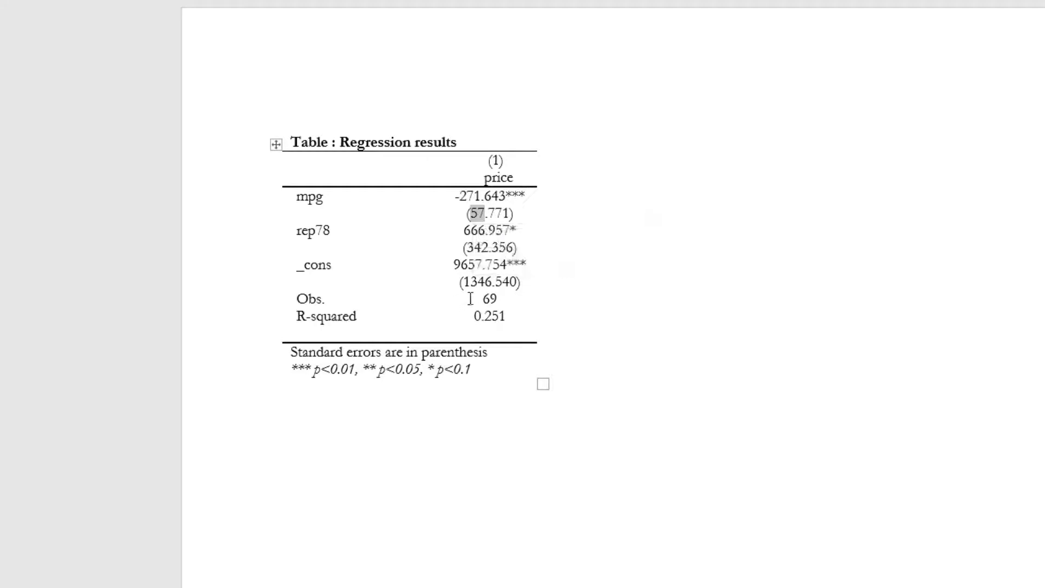
drag(469, 299, 514, 311)
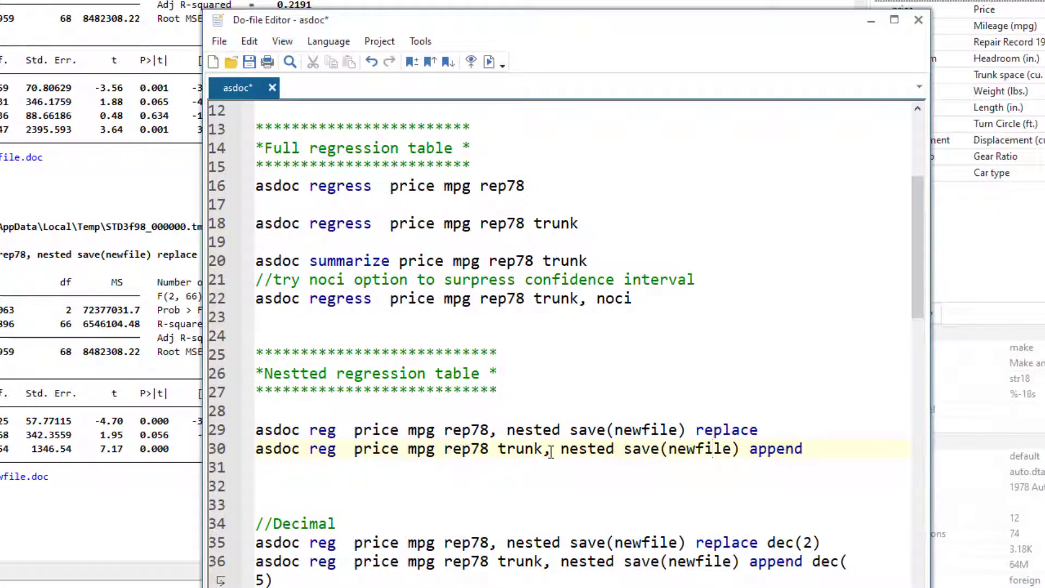
drag(543, 452, 564, 450)
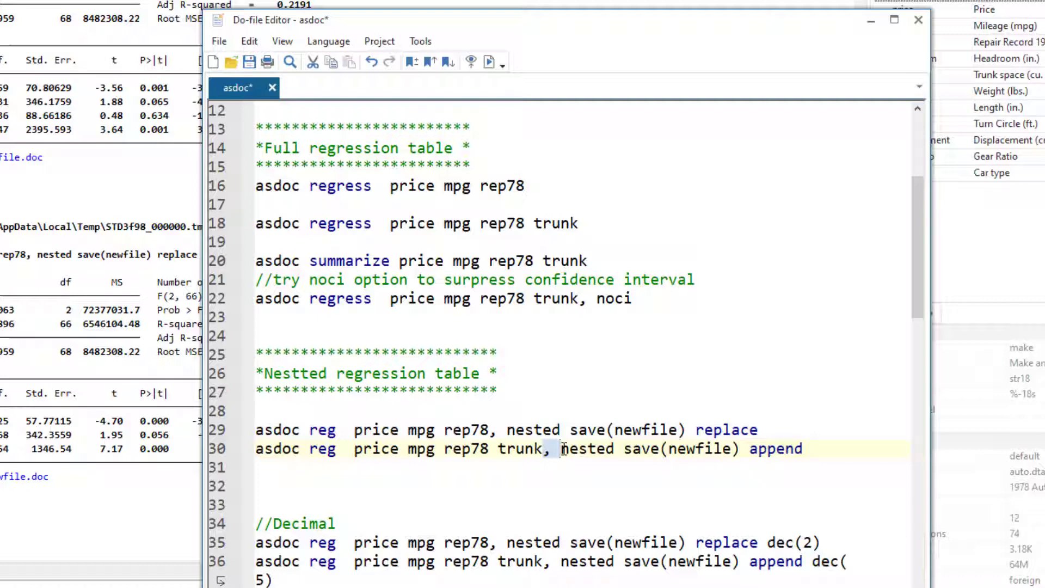
click(659, 452)
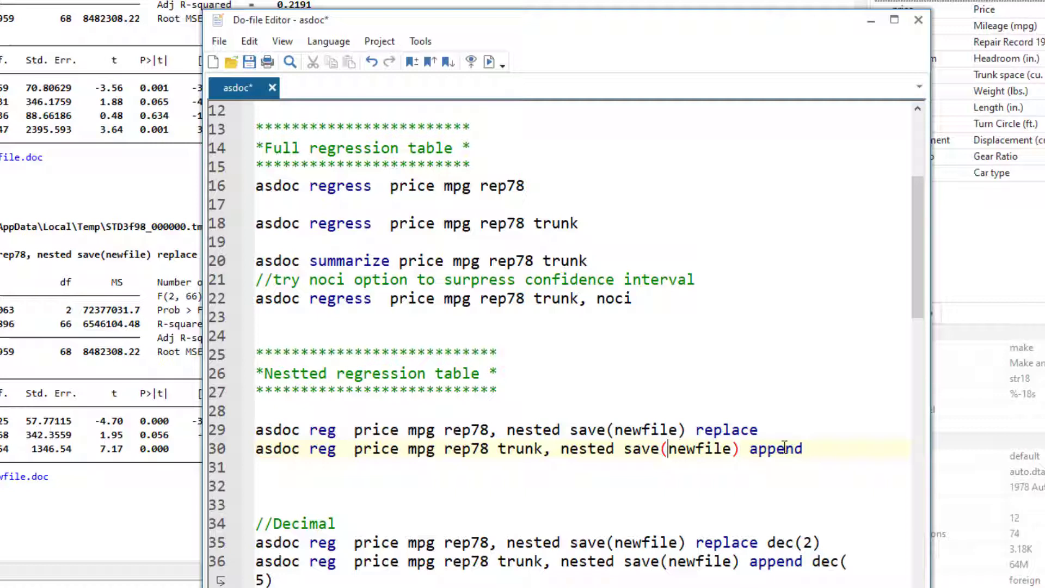
double_click(786, 449)
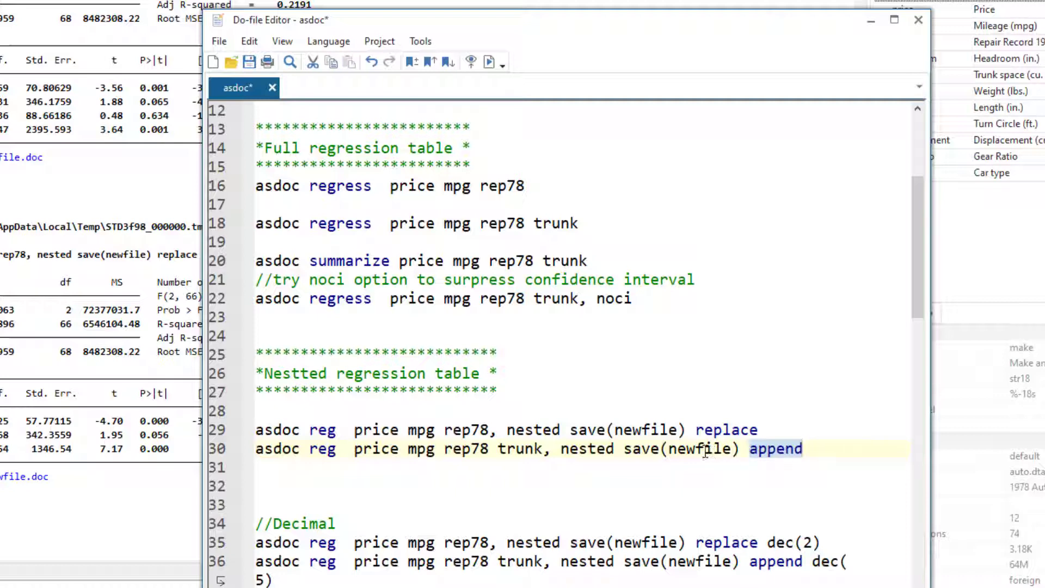
click(705, 451)
double_click(705, 451)
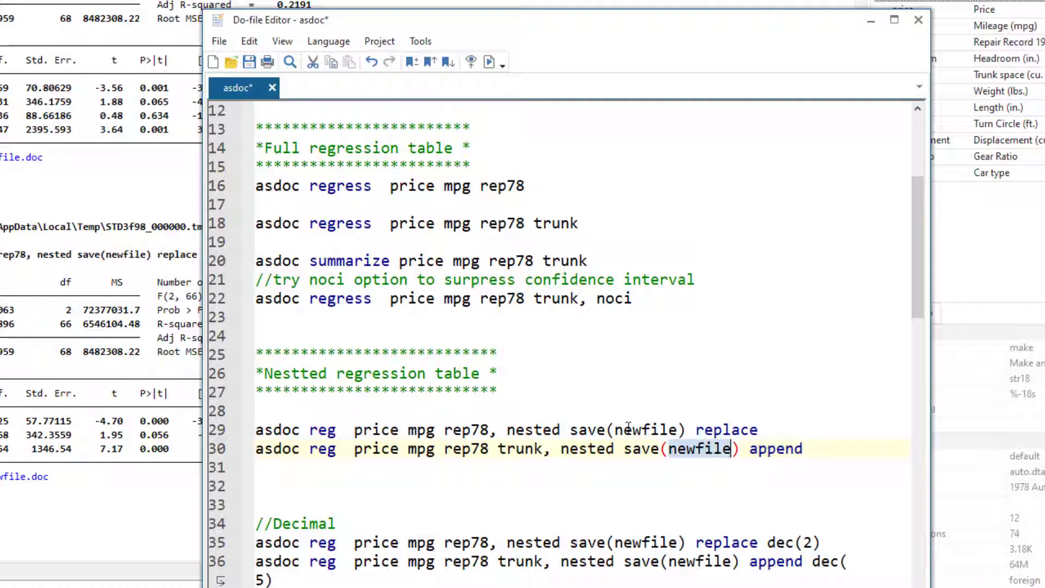
Select newfile on line 30, then highlight column (2) results and column (1)'s mpg coefficient.
double_click(631, 431)
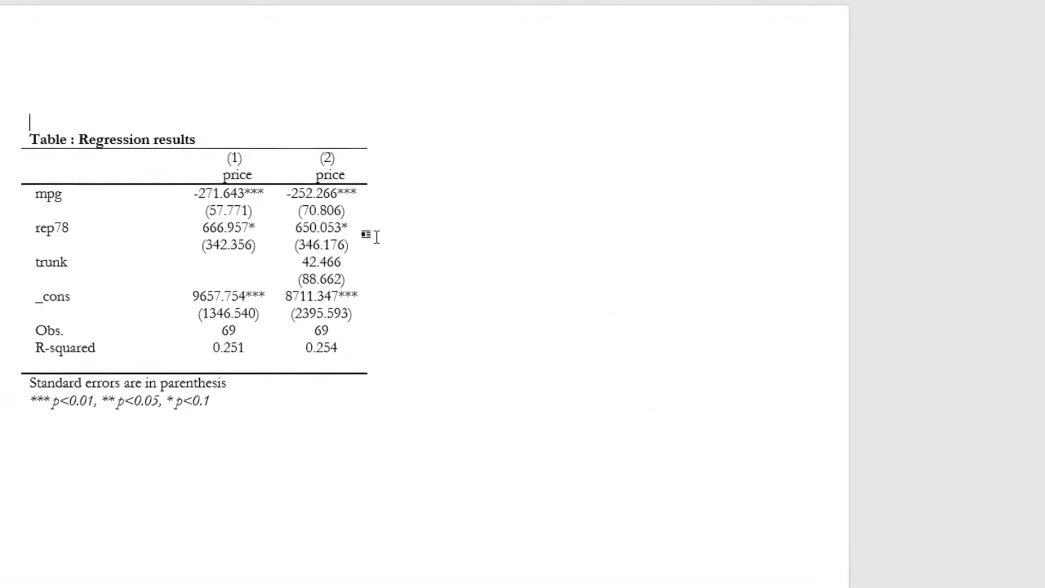
drag(323, 163, 329, 251)
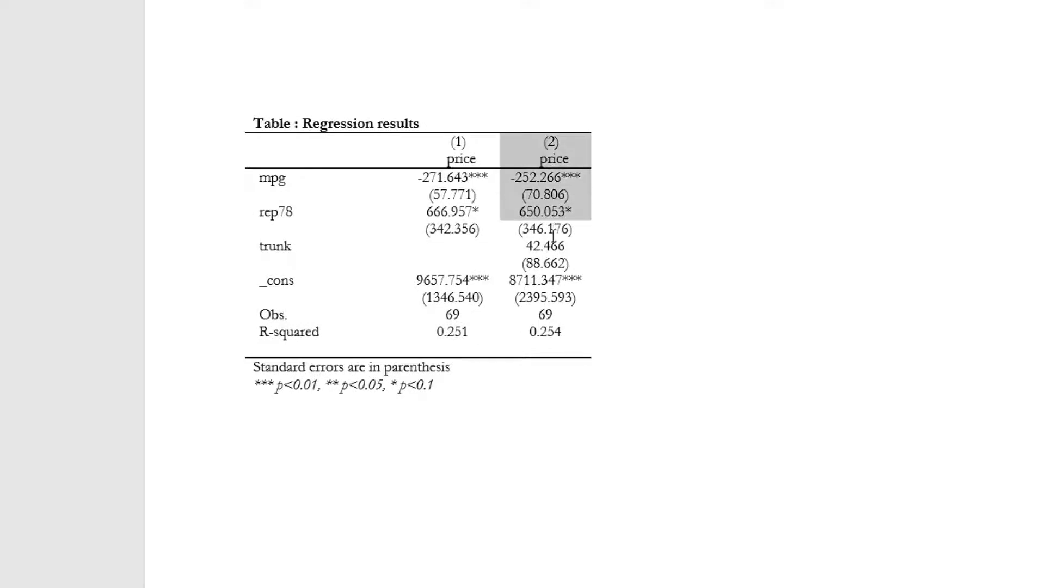
drag(553, 235, 565, 333)
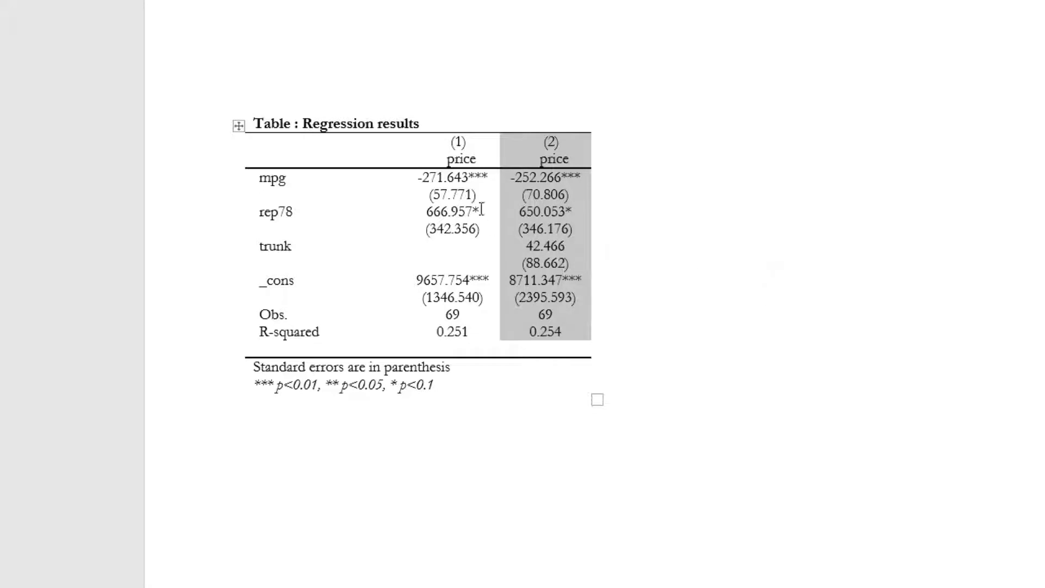
drag(447, 177, 469, 177)
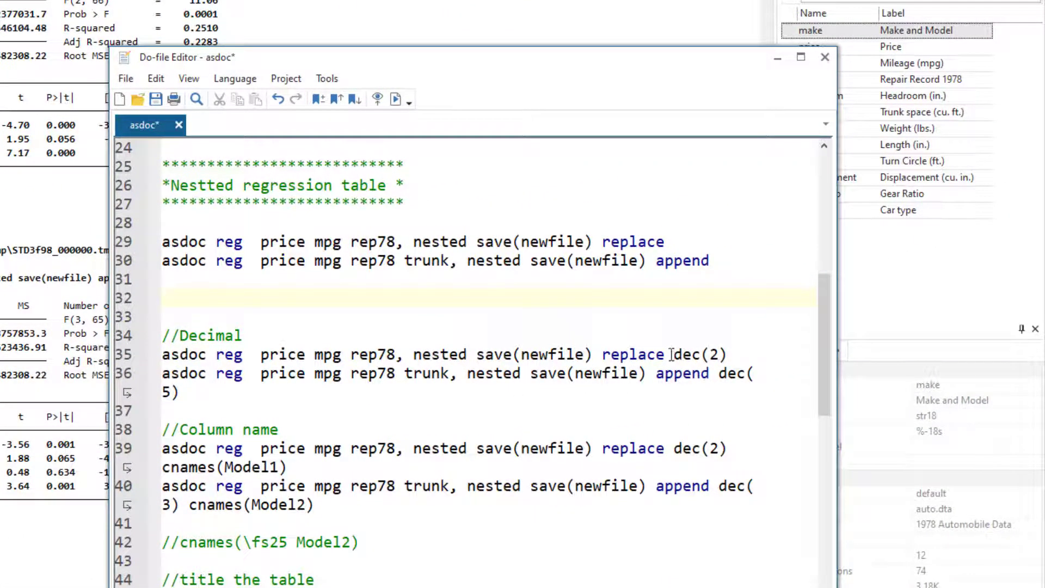
Highlight the dec(2) option and its decimal count 2 on line 35.
drag(674, 354, 730, 355)
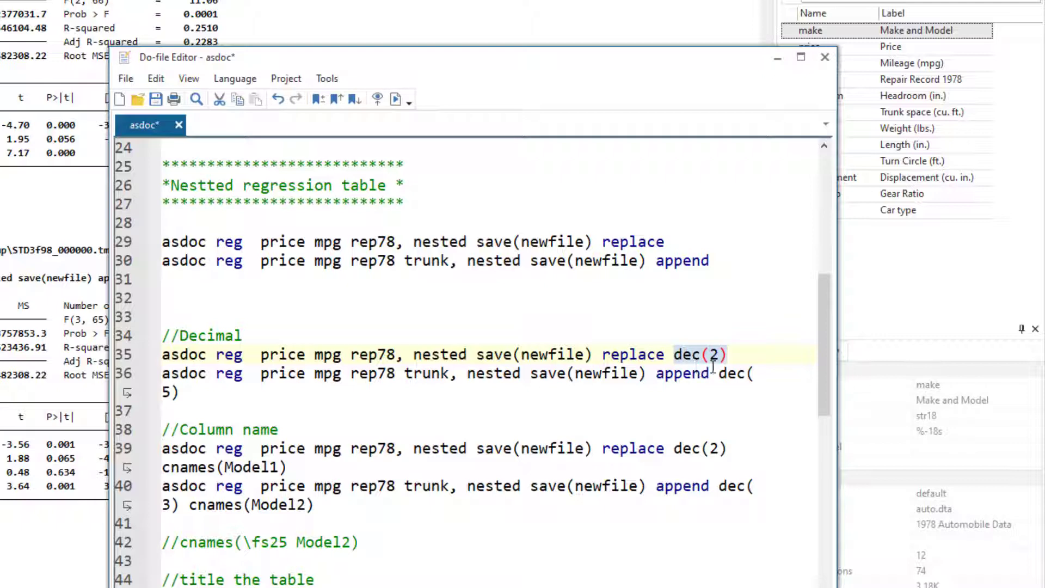
double_click(716, 359)
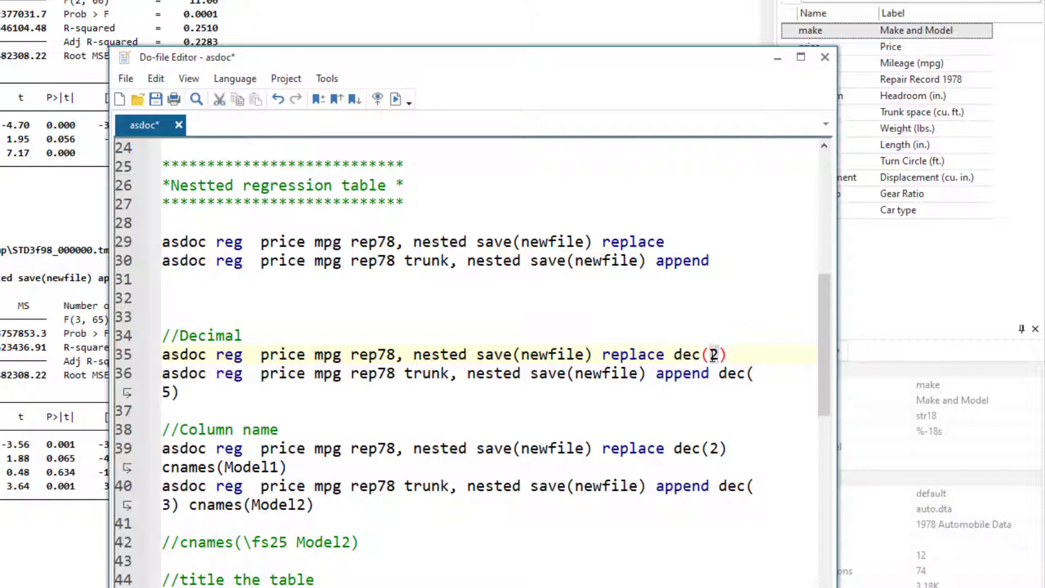
click(726, 360)
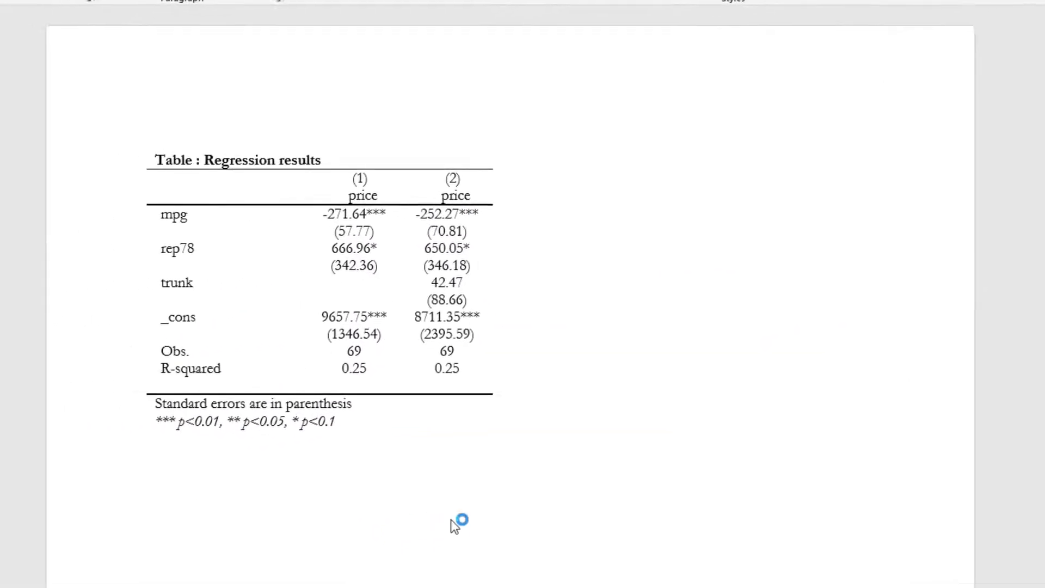
Check the two-decimal mpg coefficient and both price headers in Word, then mark cnames(Model1).
drag(352, 214, 368, 213)
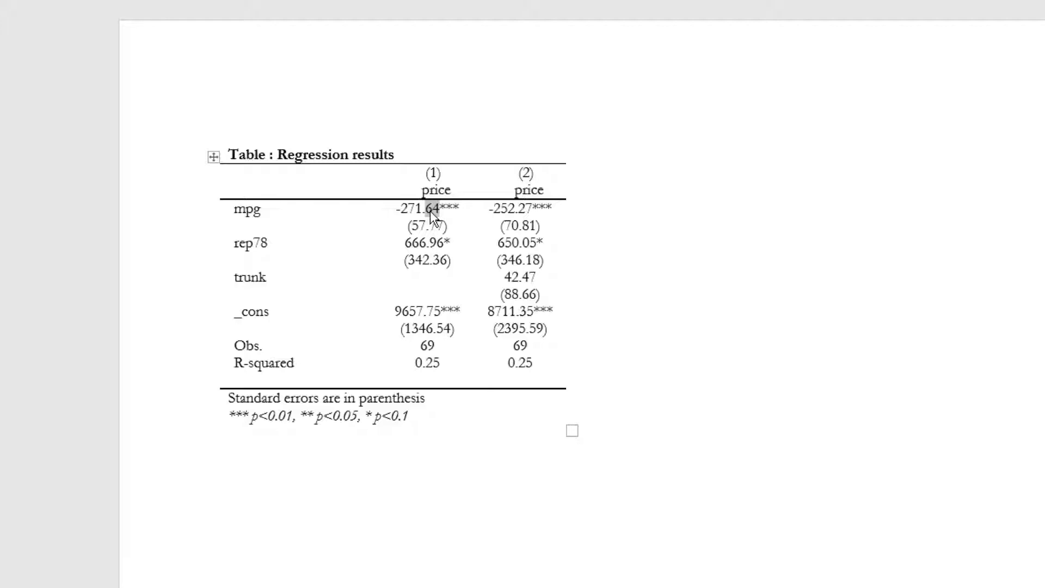
key(Down)
key(Down)
key(Down)
key(Down)
double_click(433, 190)
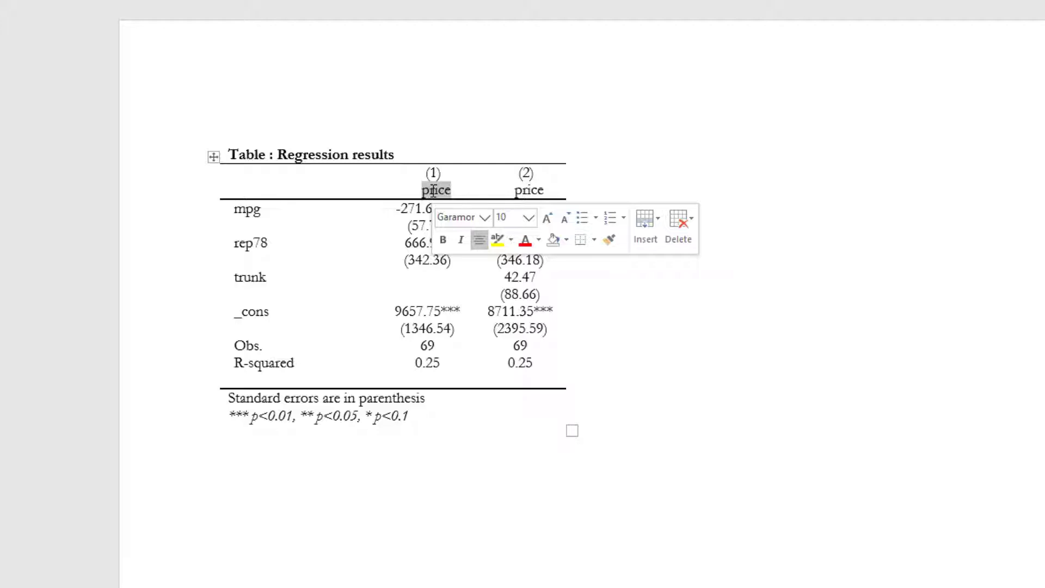
double_click(538, 190)
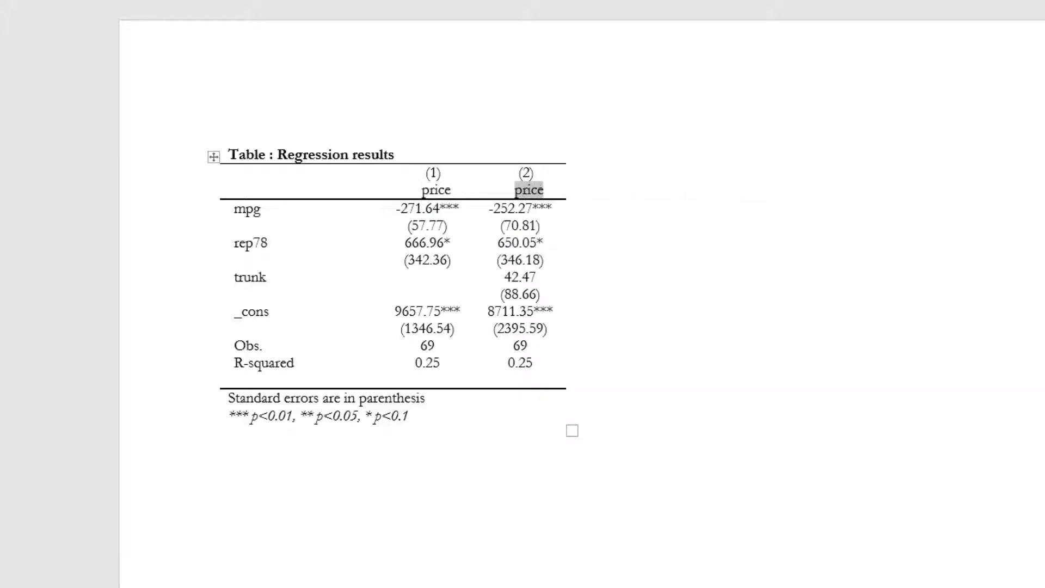
key(alt+Tab)
drag(619, 441, 499, 440)
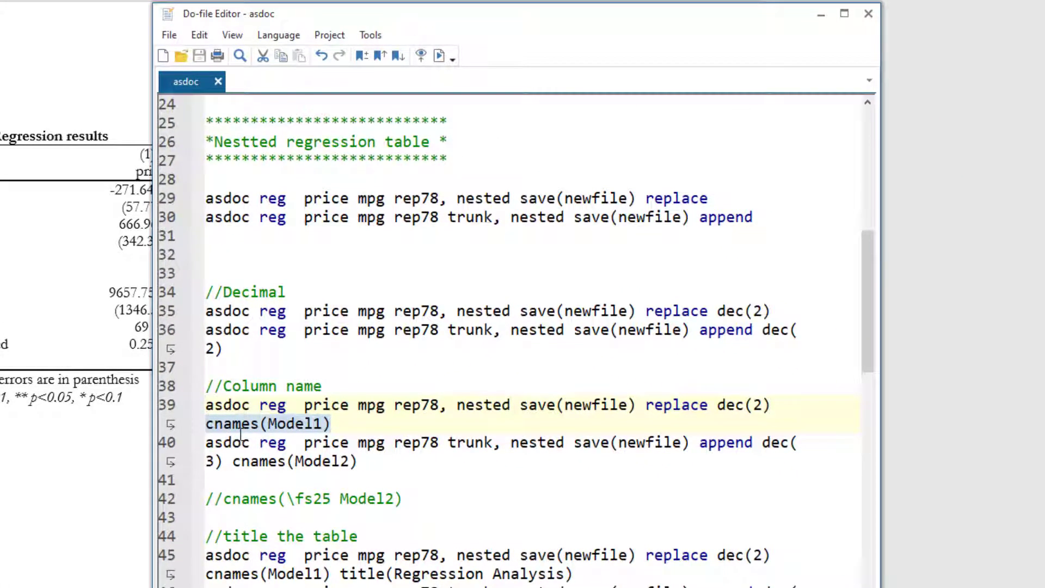
Select Model1 on line 39, then the new Model1 column header in Word.
double_click(299, 425)
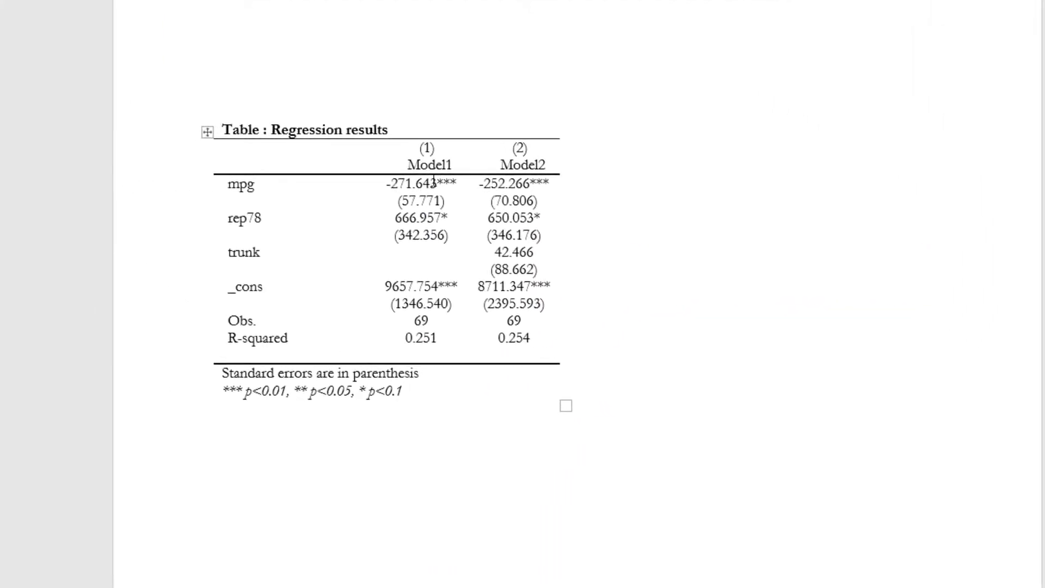
double_click(437, 164)
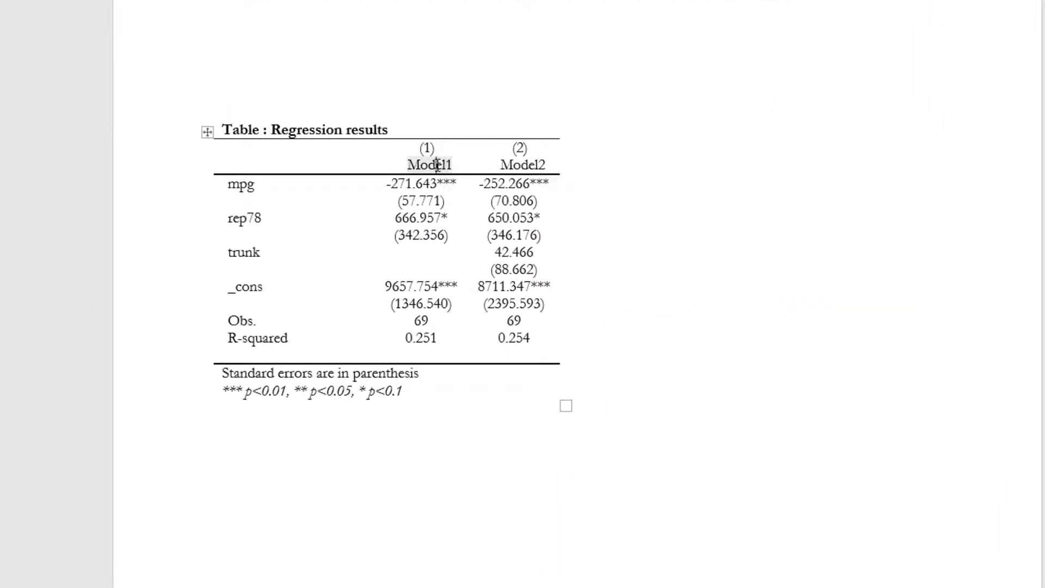
Highlight the Model2 header, the font-size and title() examples, and the 'Regression Analysis' table title.
double_click(521, 164)
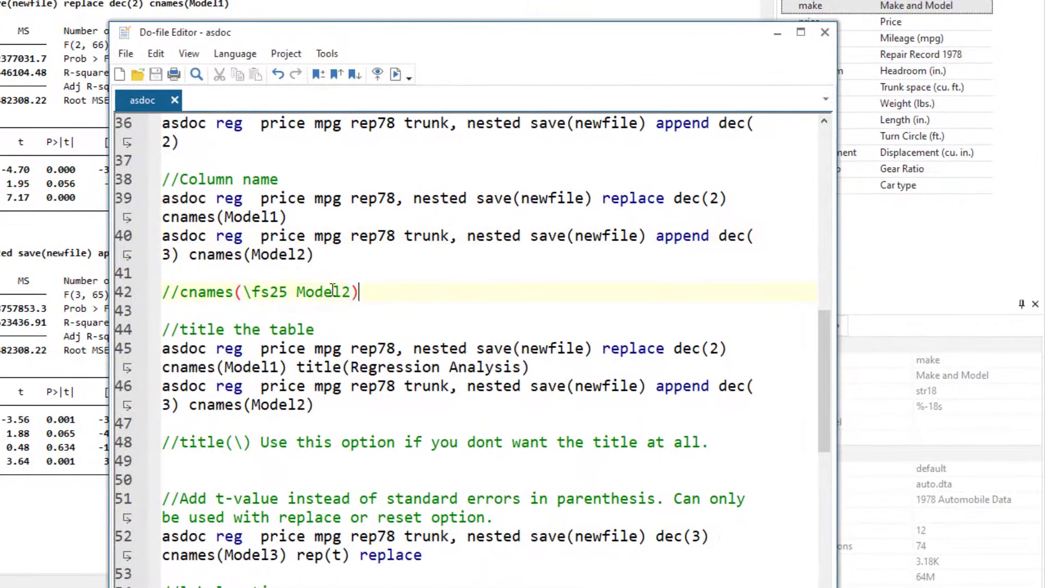
drag(359, 292, 200, 306)
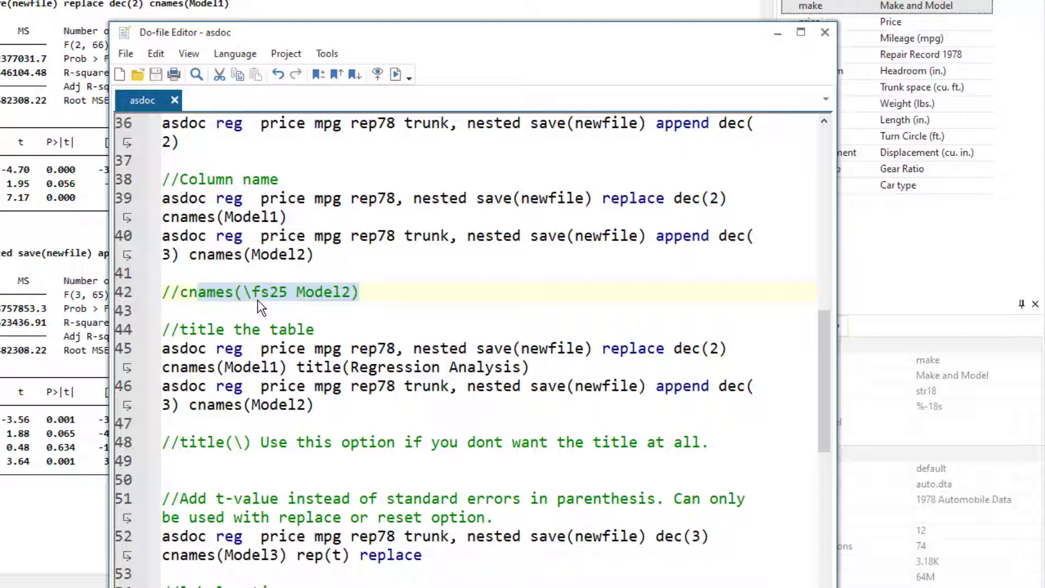
drag(315, 329, 188, 332)
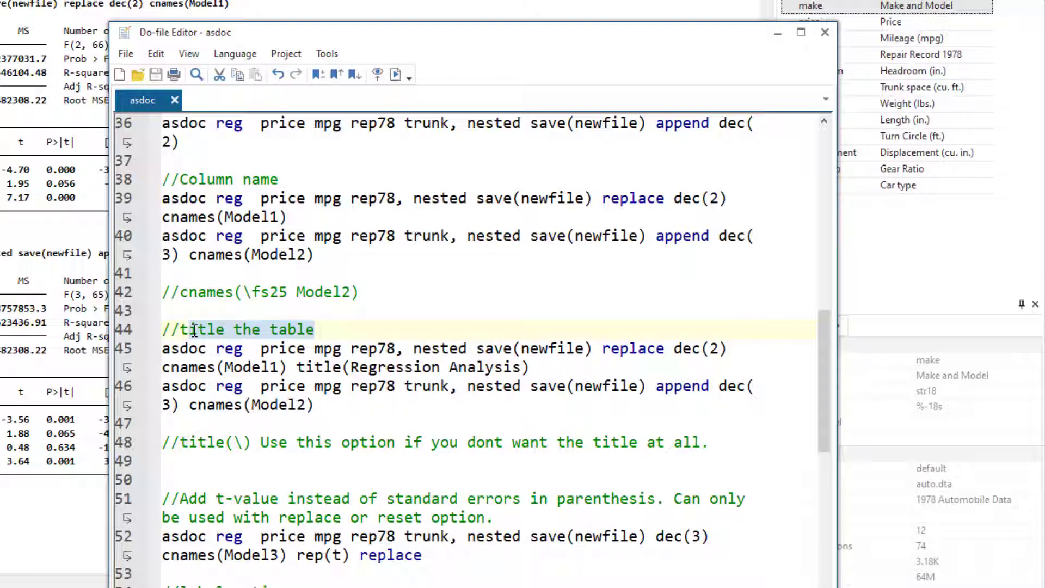
double_click(333, 368)
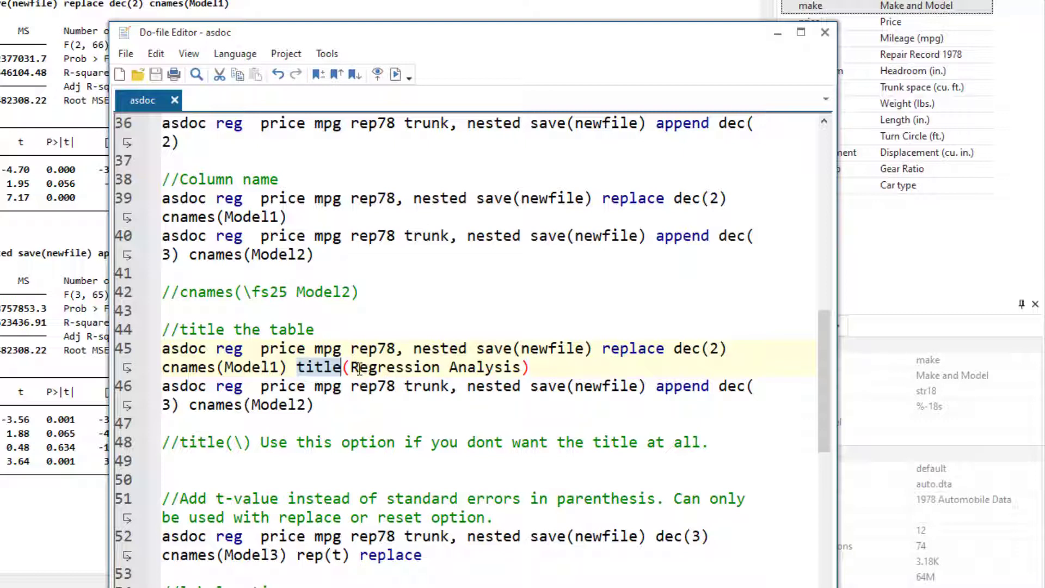
drag(351, 368, 521, 364)
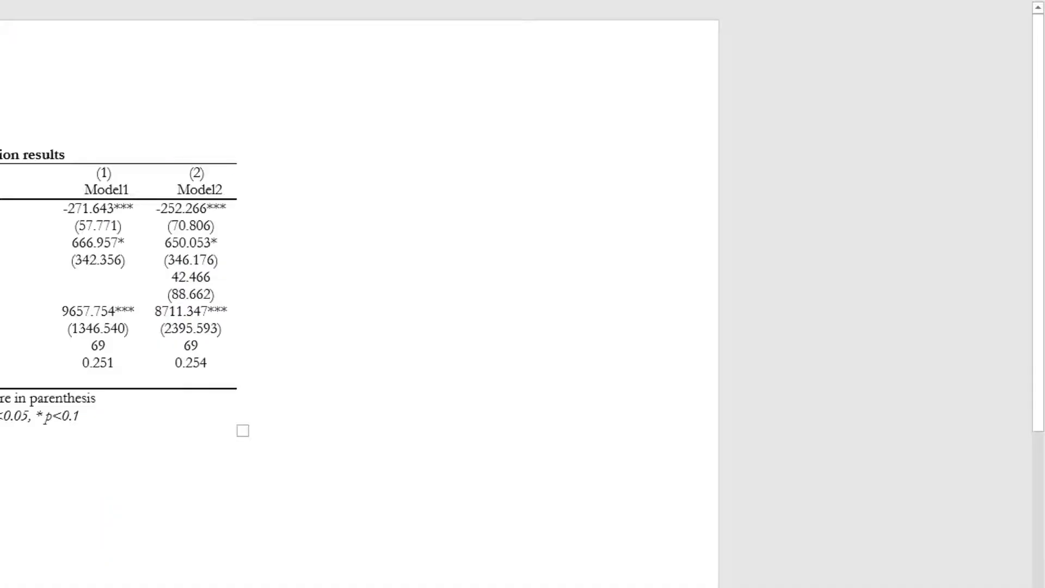
triple_click(95, 154)
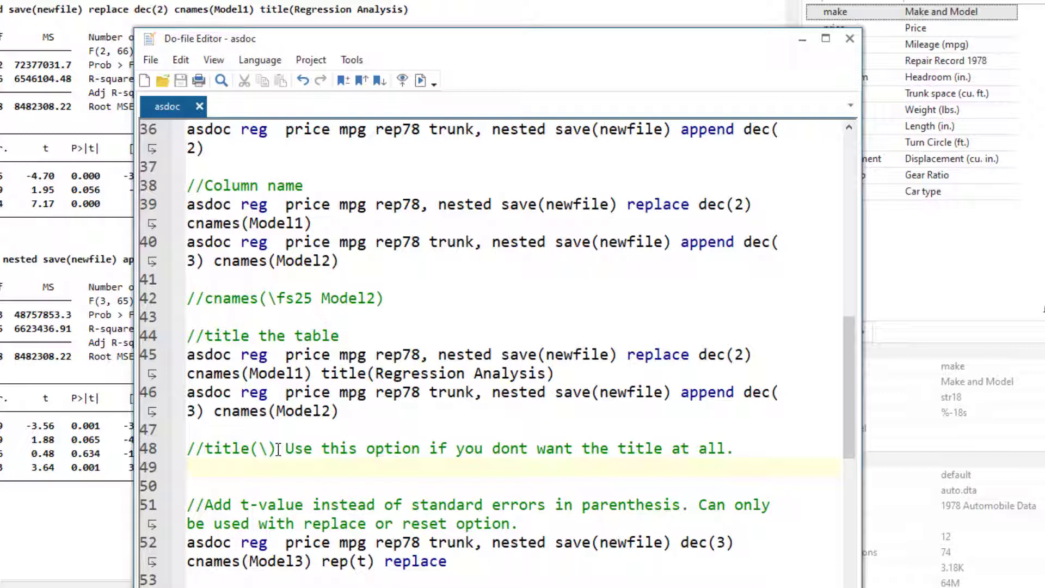
Select the line 52 command asdoc reg … rep(t) replace, noting its rep(t) option.
drag(277, 448, 206, 450)
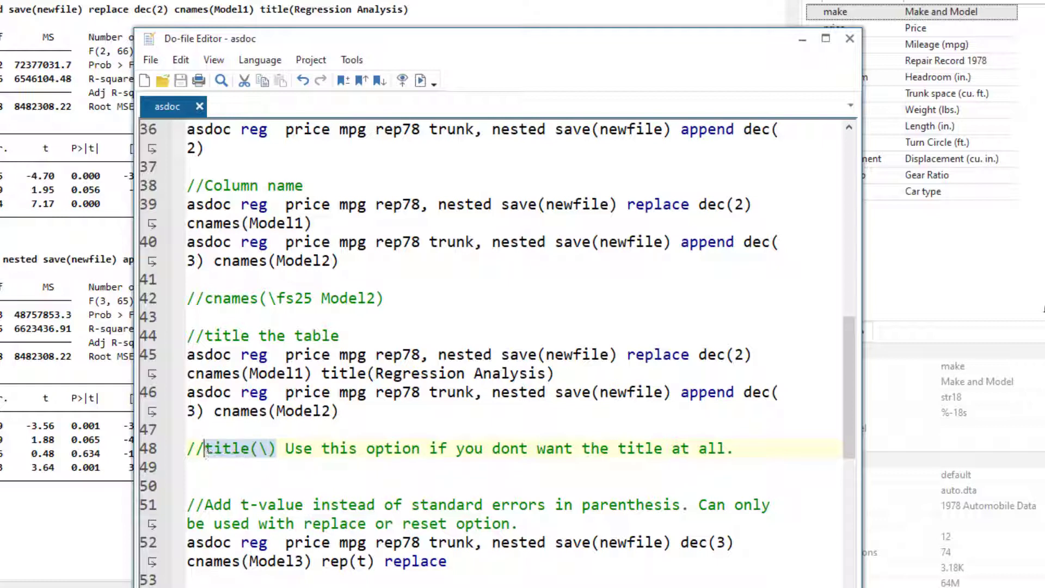
click(207, 464)
scroll(437, 345, down, 2)
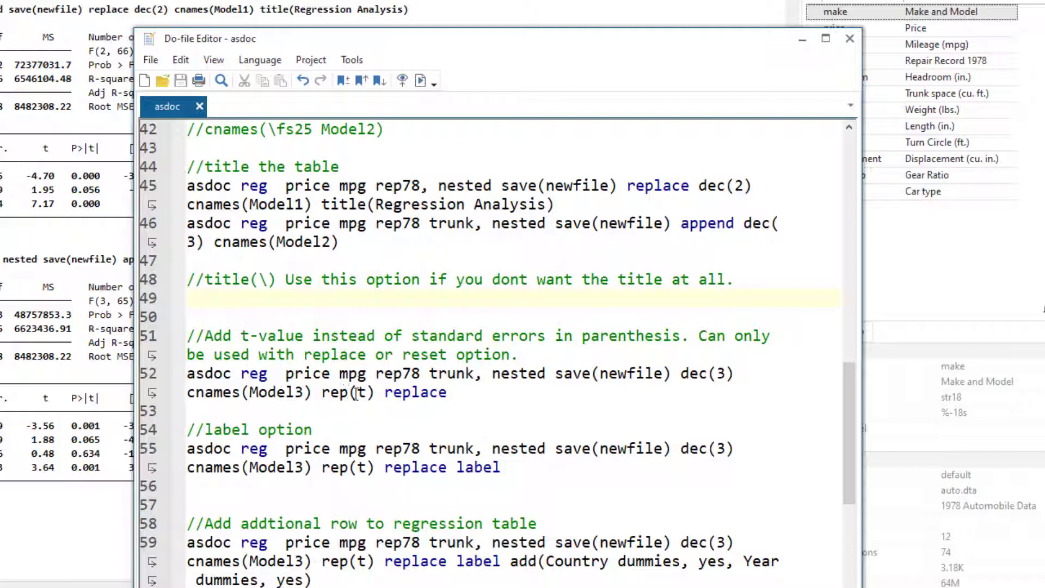
click(320, 393)
key(shift+Right)
key(shift+Right)
key(shift+Right)
key(shift+Right)
key(shift+Right)
key(shift+Right)
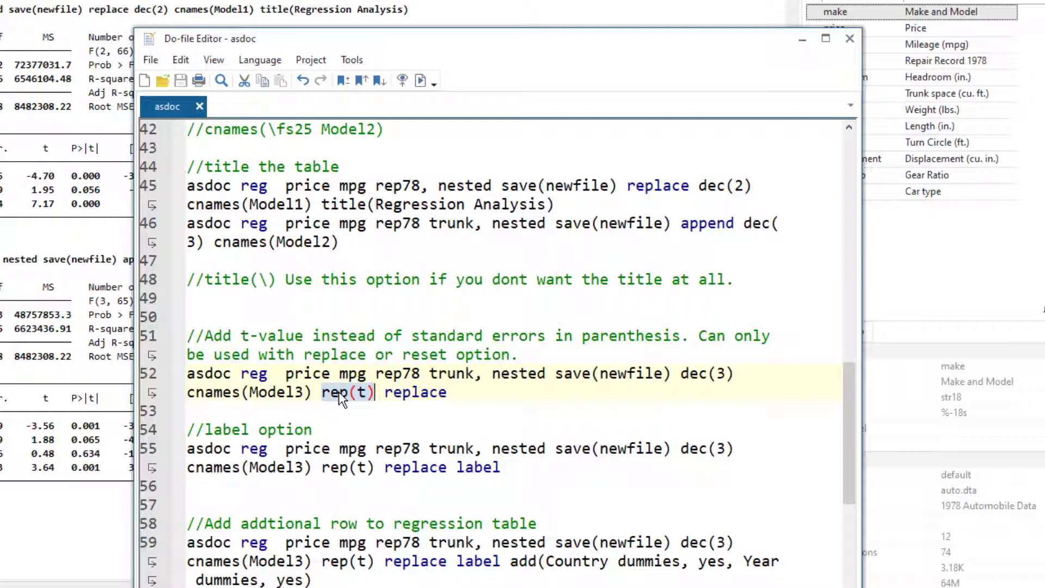
click(136, 378)
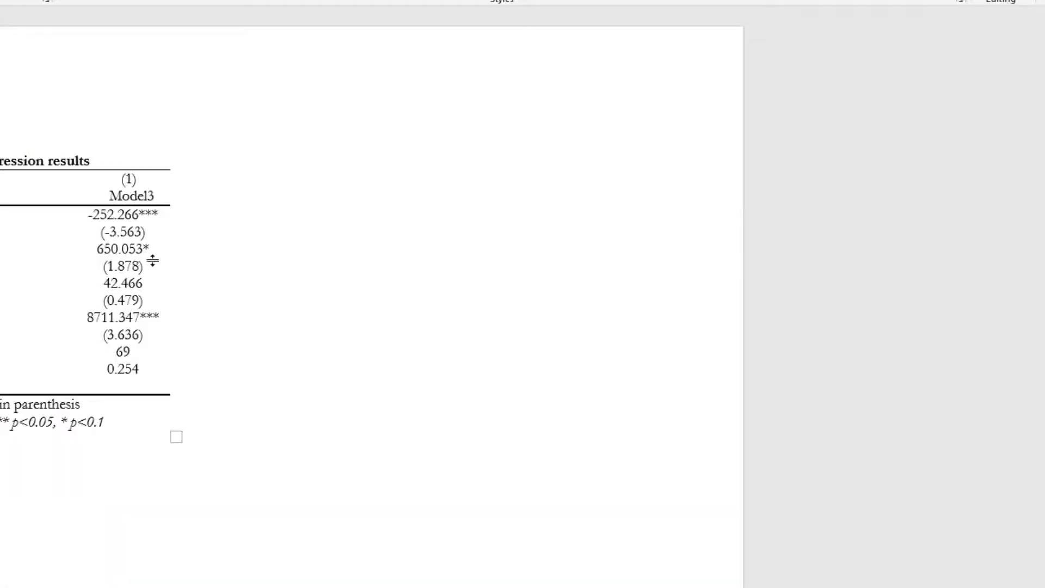
Check the Word table's t-values: mpg -3.563, rep78 1.878 and _cons 3.636.
drag(146, 232, 105, 232)
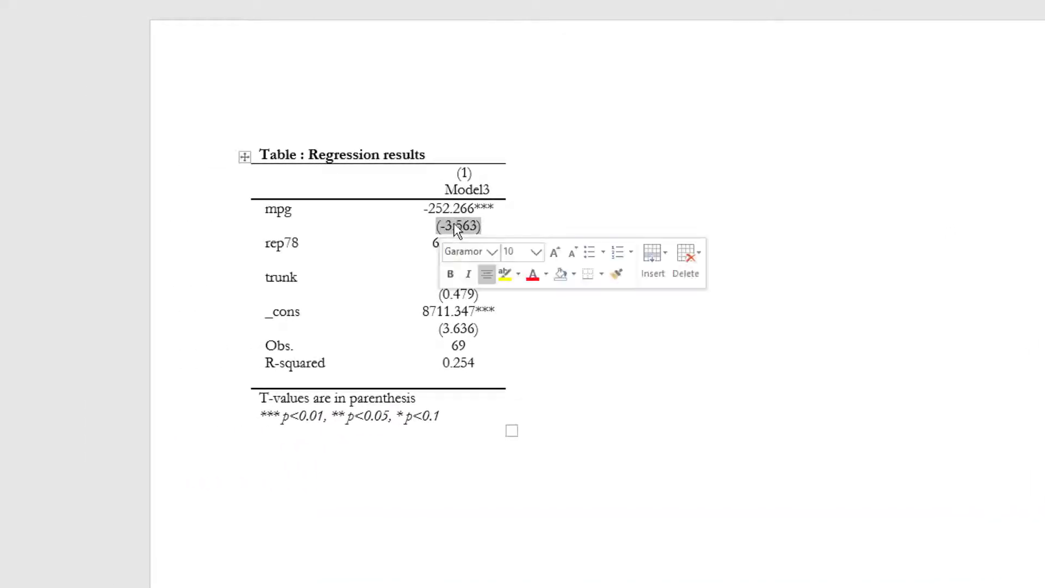
click(471, 226)
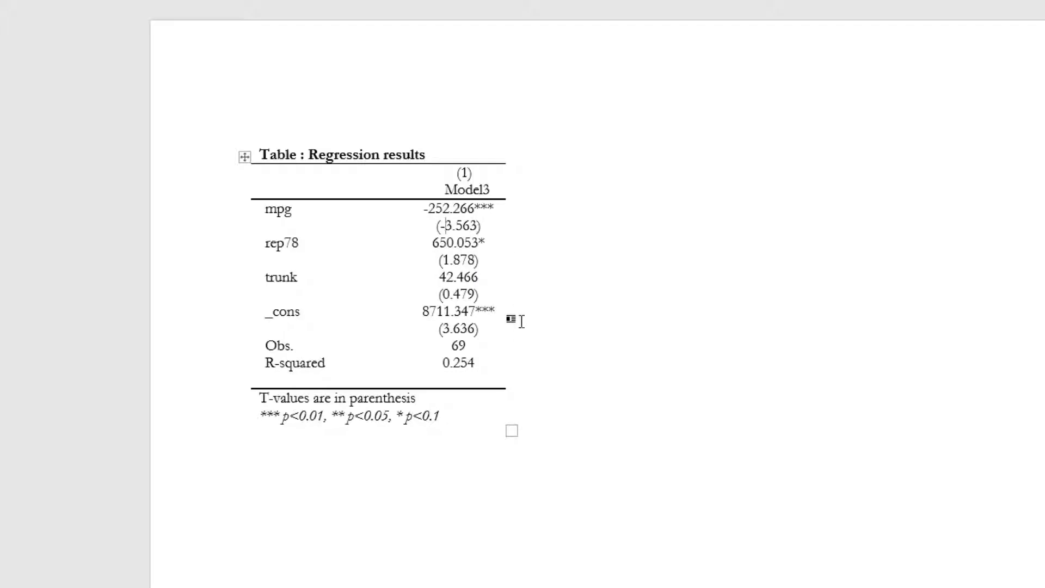
drag(477, 261, 457, 271)
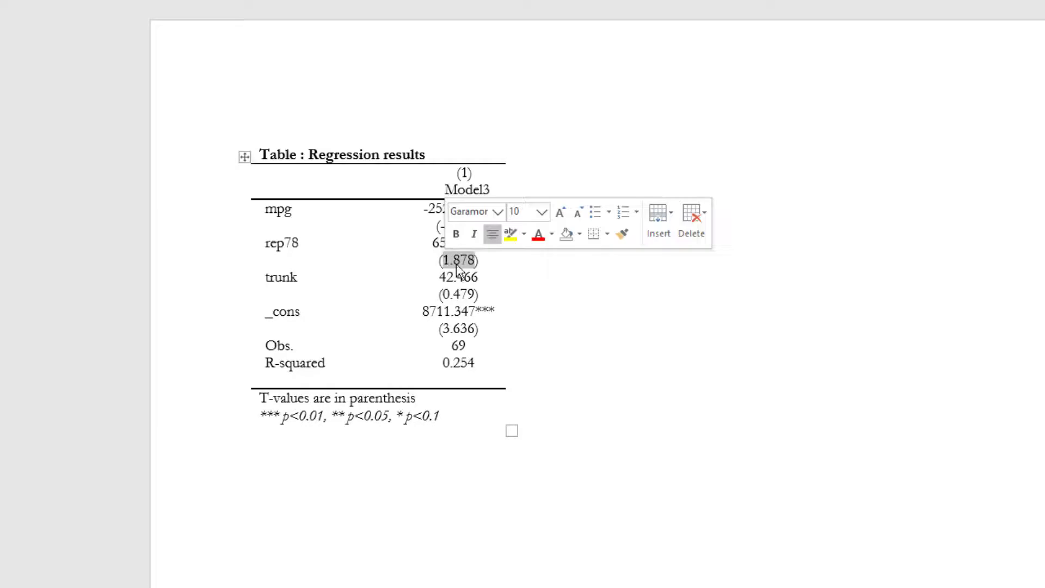
click(470, 327)
drag(470, 327, 443, 327)
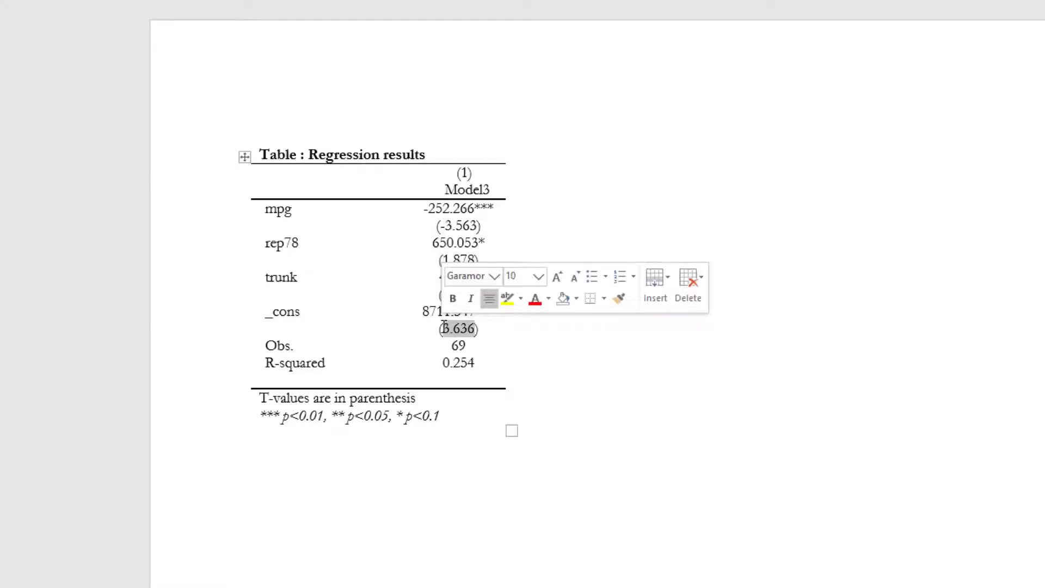
click(460, 327)
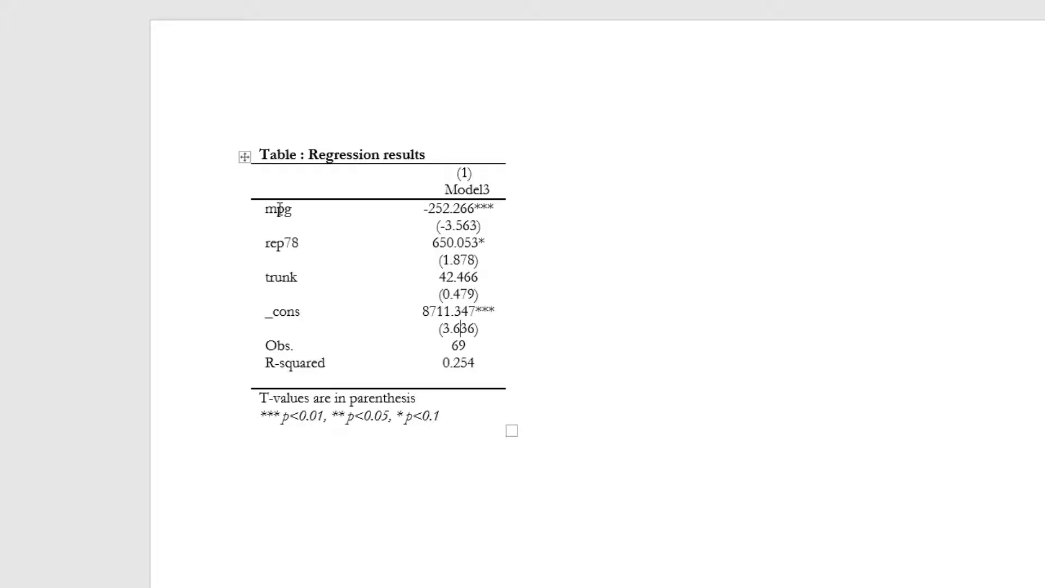
drag(279, 209, 303, 311)
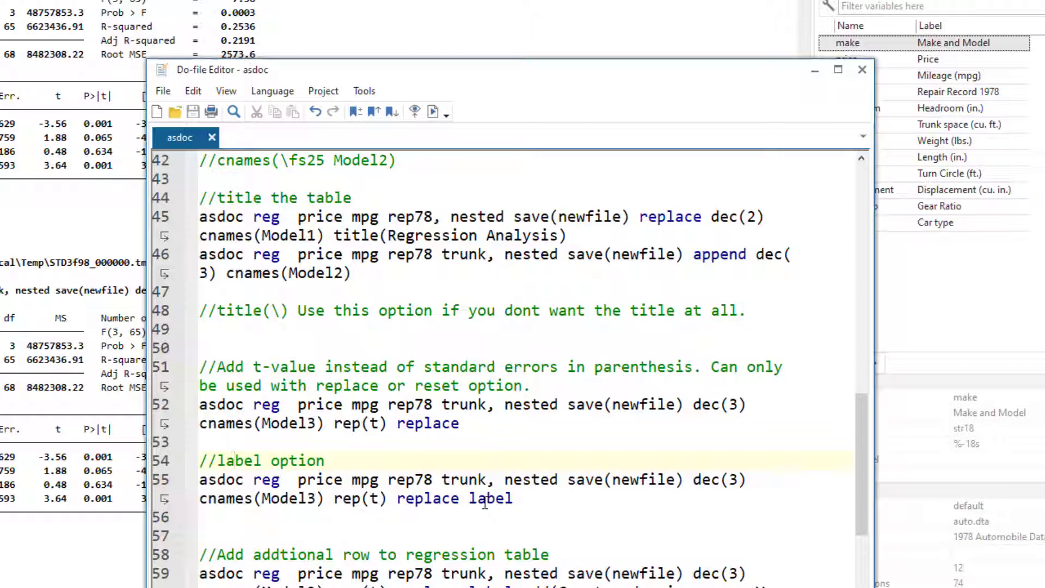
Run the line 55 label command and check the Mileage, Repair Record and Trunk space rows in Word.
click(158, 480)
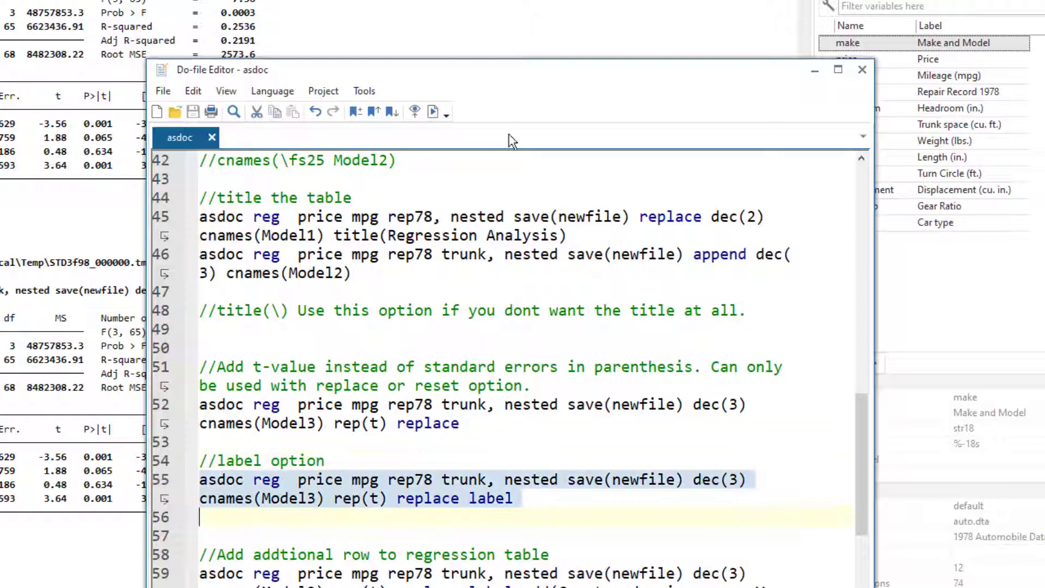
click(433, 112)
click(18, 504)
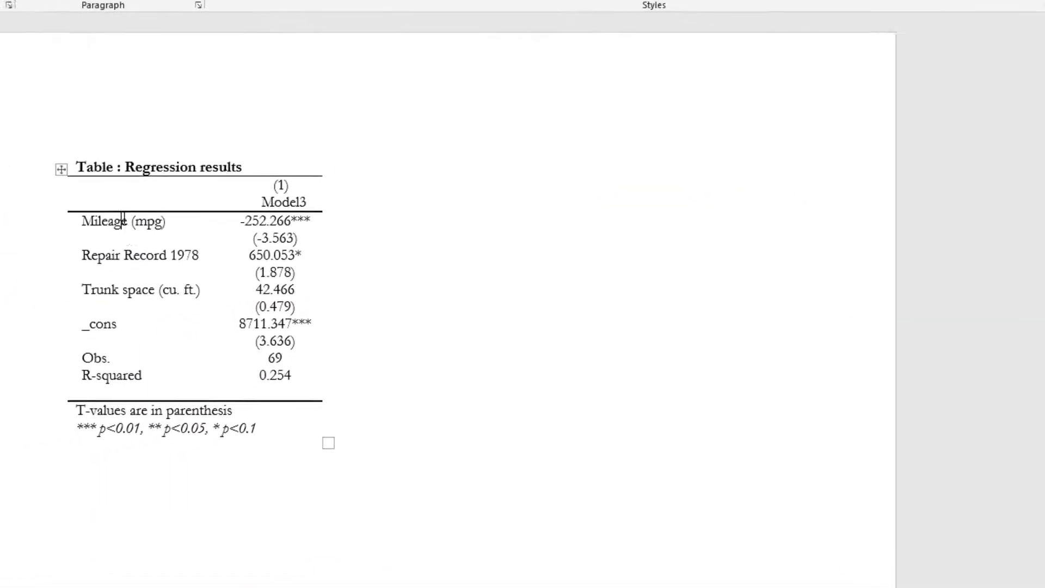
drag(256, 195, 276, 262)
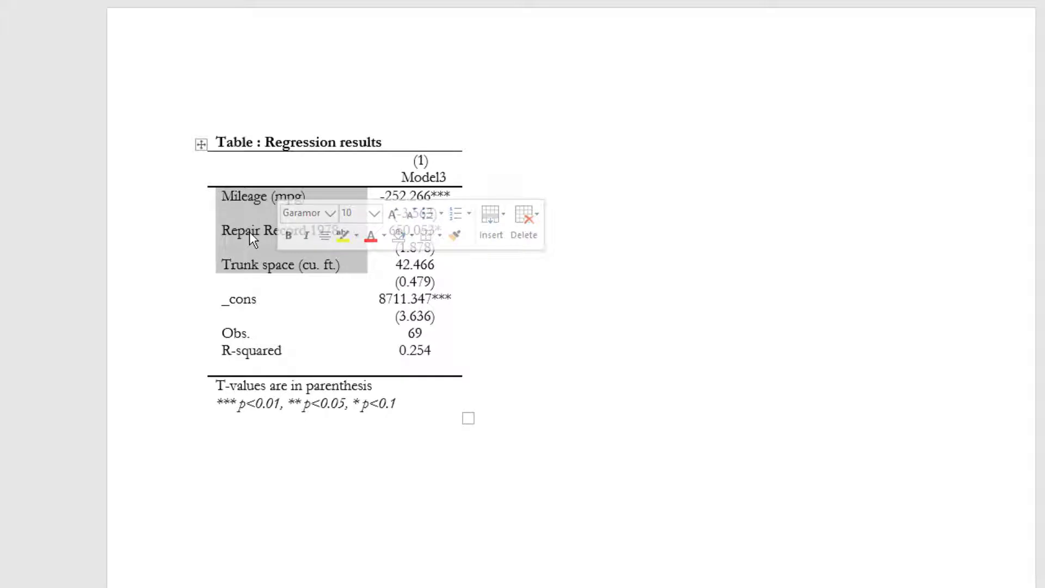
click(247, 197)
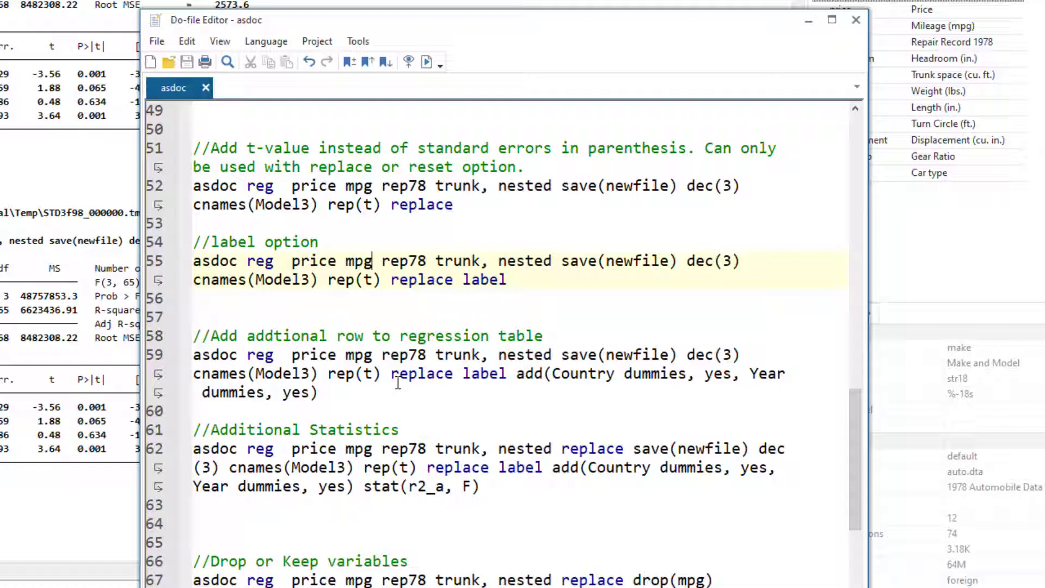
Review line 59's add(Country dummies, yes, Year dummies, yes) and confirm both new rows read yes.
double_click(531, 374)
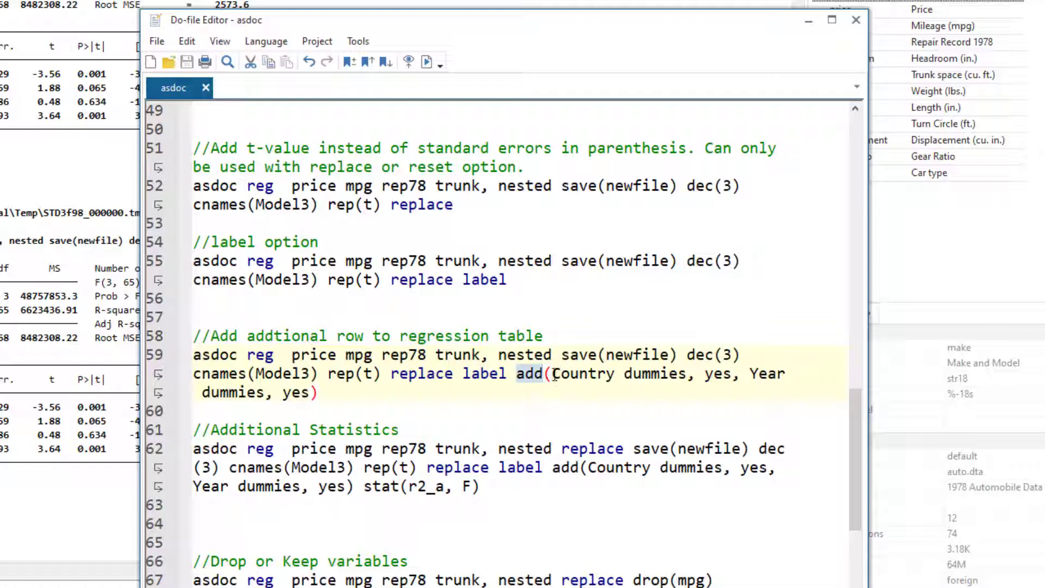
drag(552, 374, 689, 375)
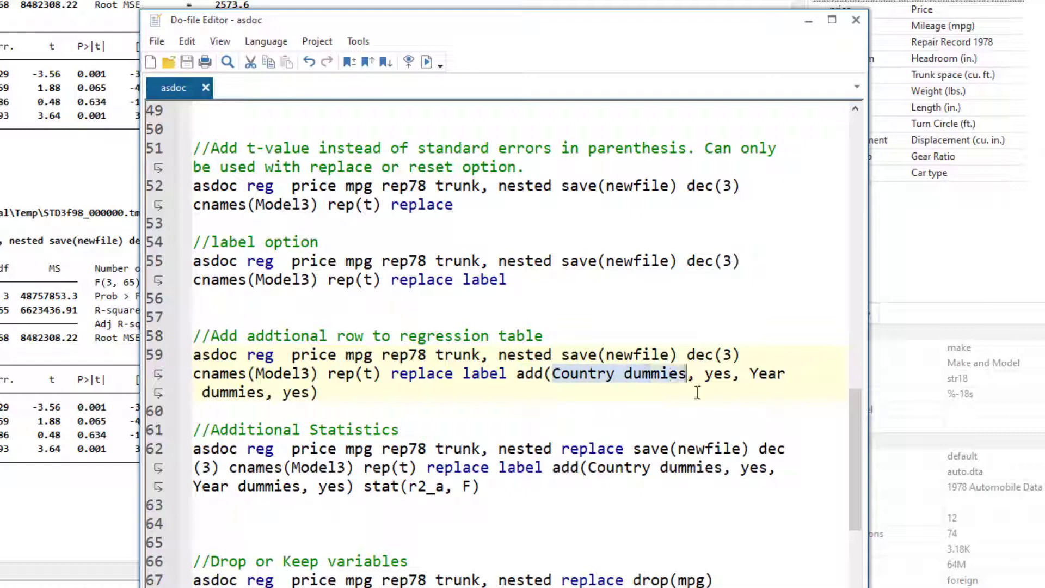
click(708, 375)
double_click(714, 374)
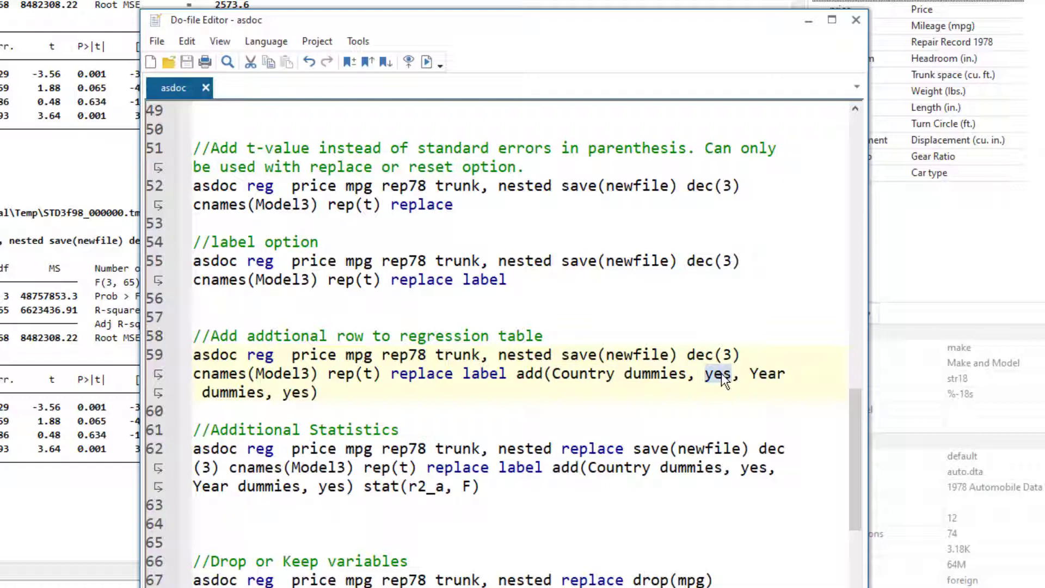
drag(749, 374, 782, 371)
drag(283, 392, 309, 395)
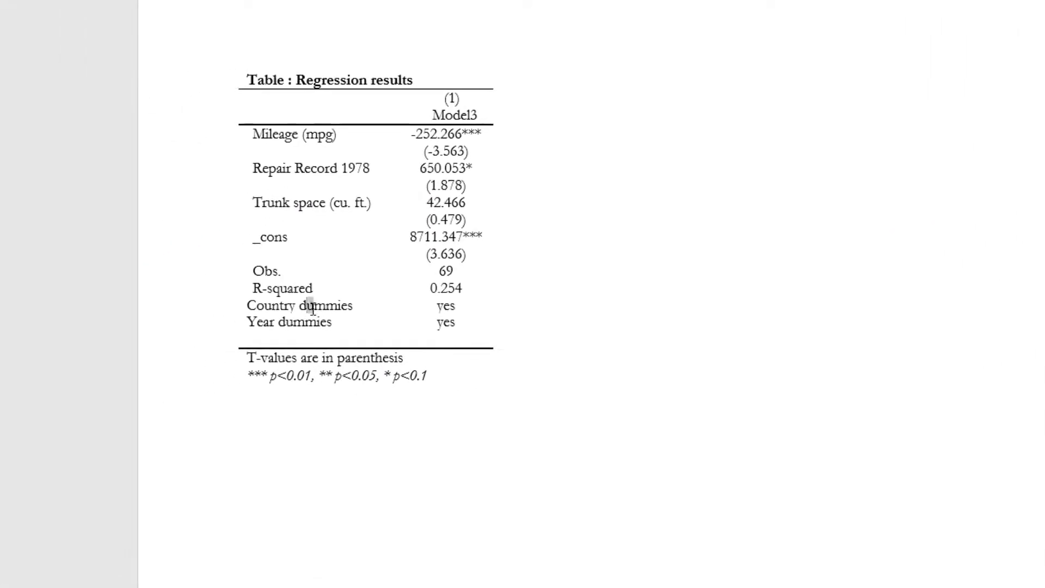
drag(311, 306, 312, 322)
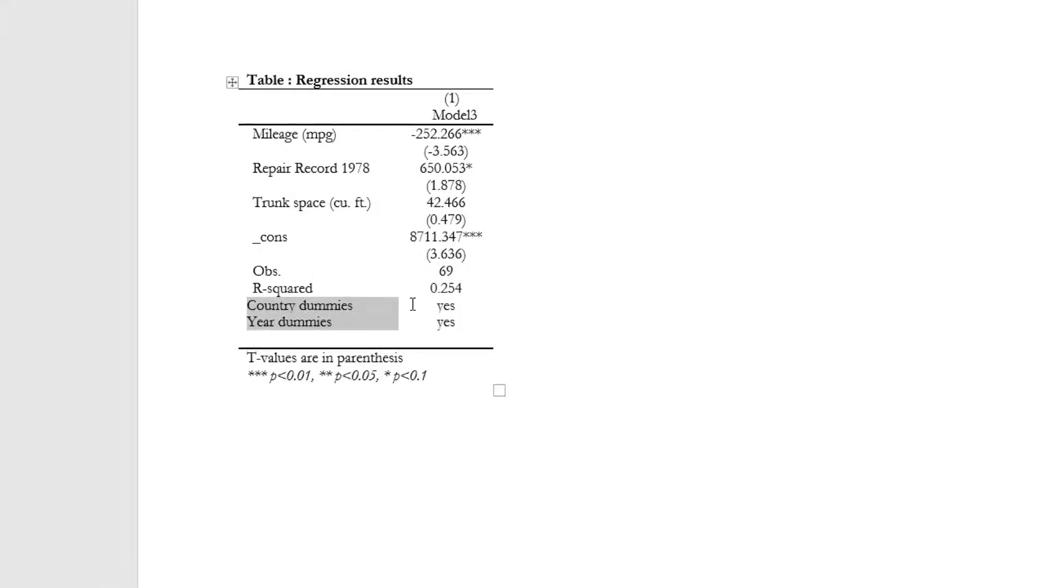
drag(443, 303, 449, 321)
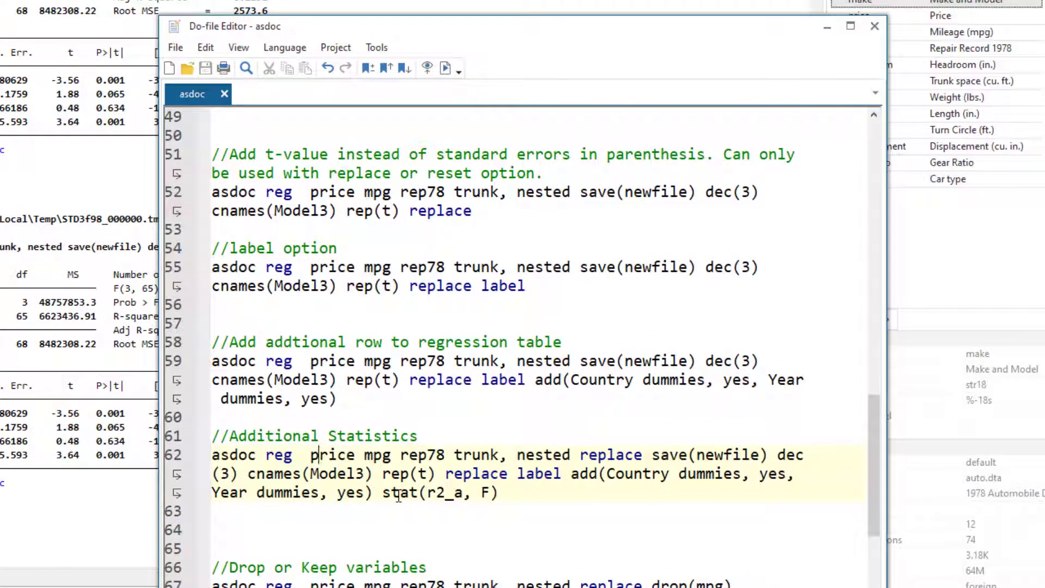
Use line 62's stat(r2_a, F) and check the new r2_a and F rows in Word.
double_click(398, 493)
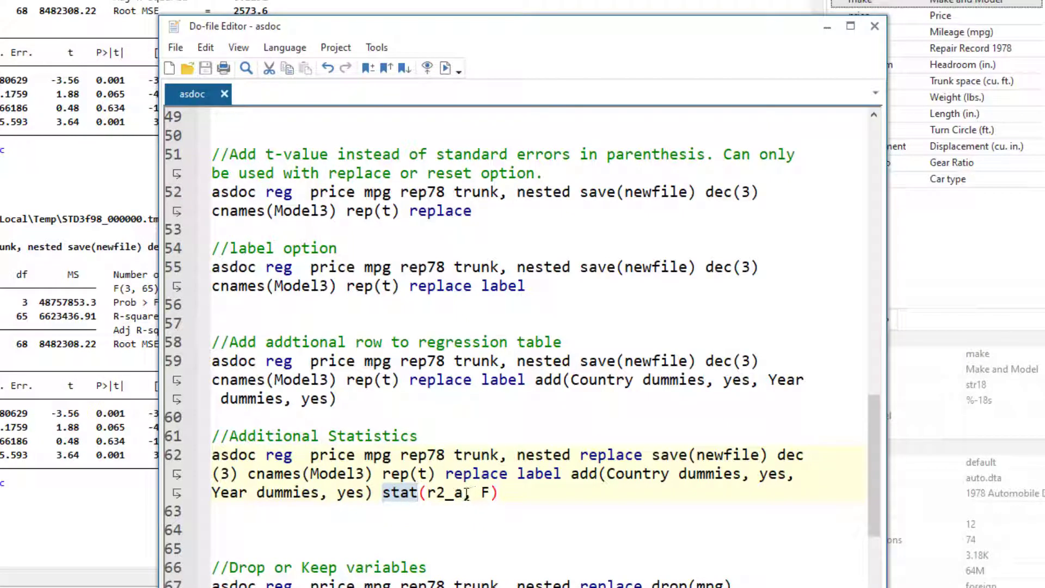
double_click(433, 494)
double_click(485, 492)
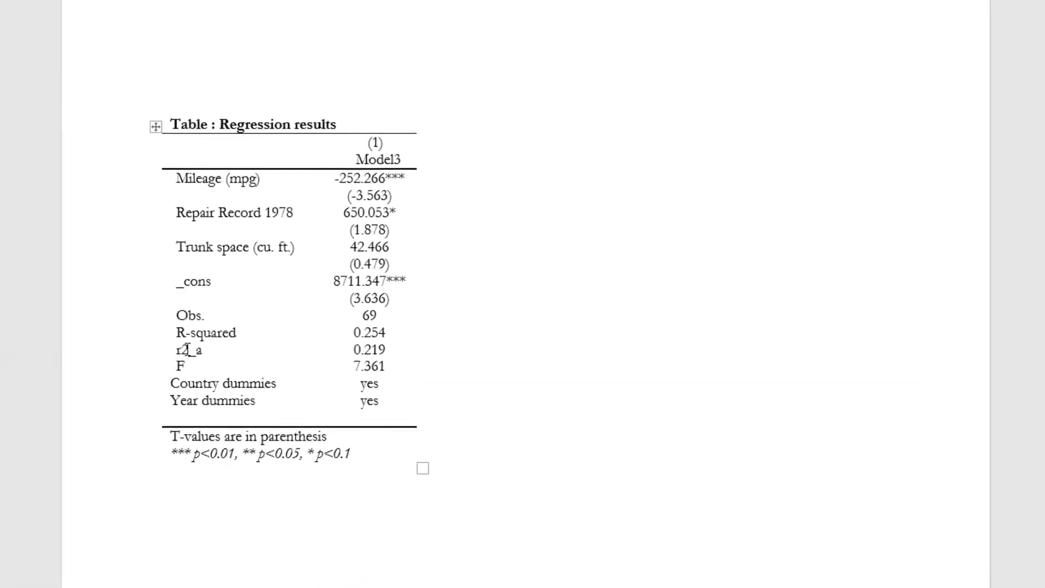
drag(194, 349, 383, 363)
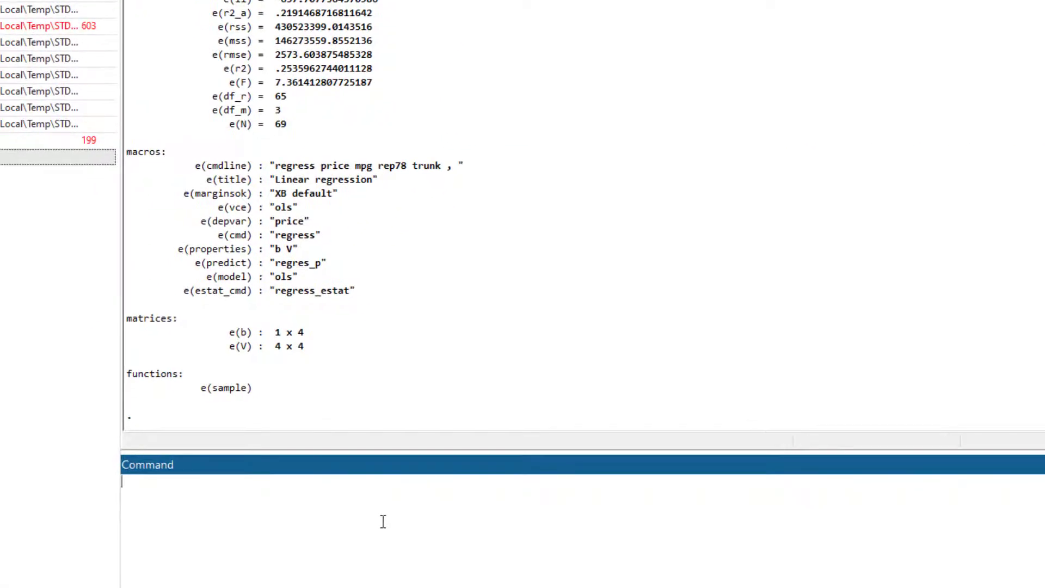
List stored results with return list and locate e(r2_a) and e(F).
text(return list)
key(Return)
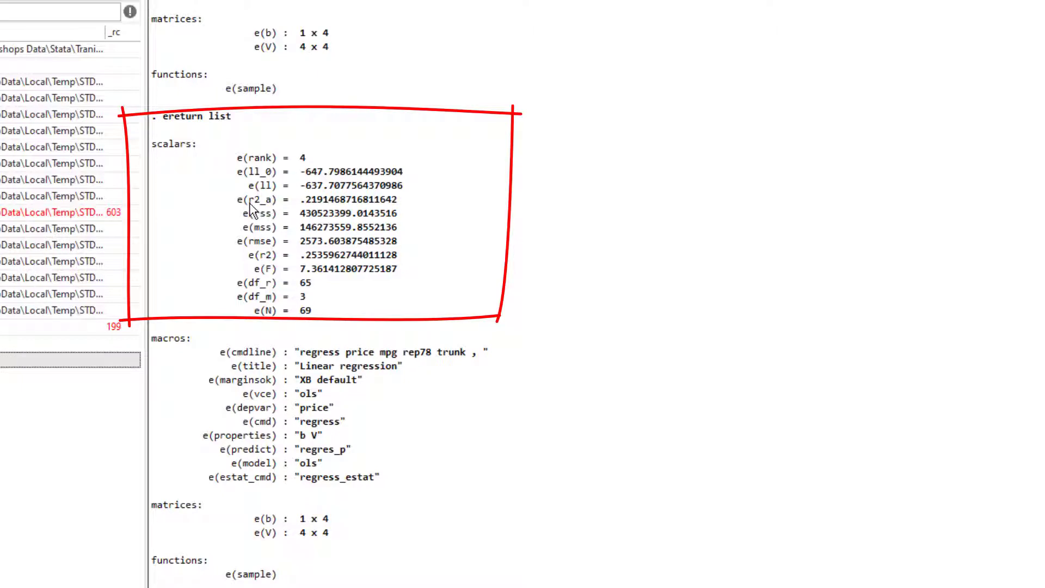
drag(256, 202, 271, 208)
drag(265, 270, 270, 279)
double_click(267, 270)
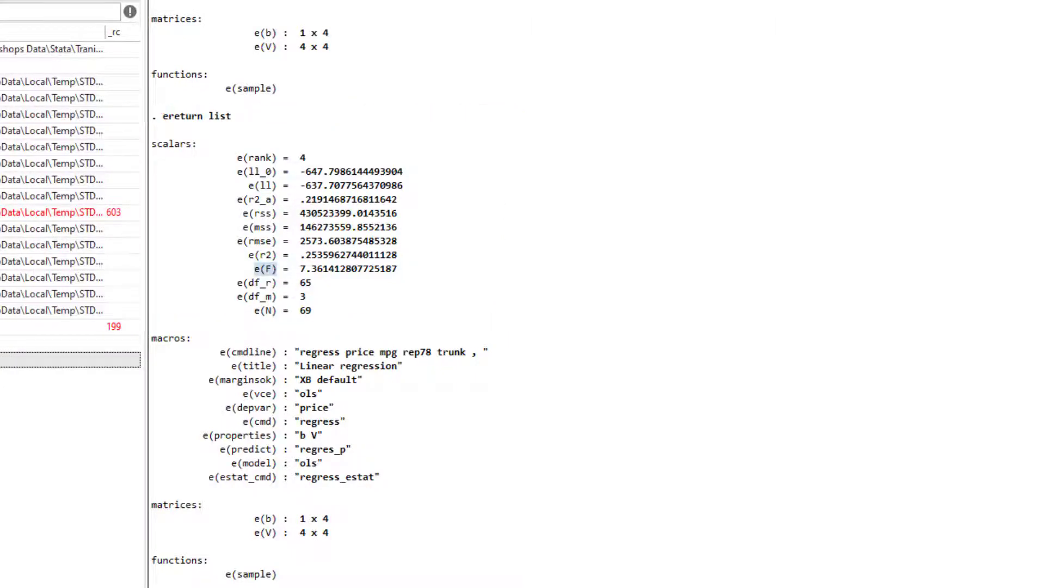
Enter help regress in the Command window, correcting the typo.
text(hel )
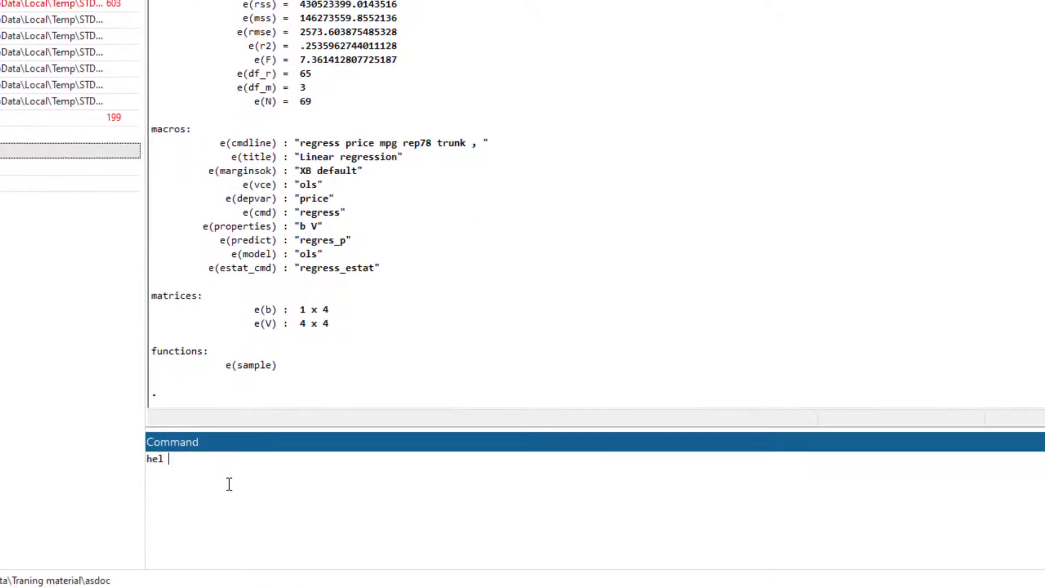
text(p regree)
key(BackSpace)
text(ss)
key(Return)
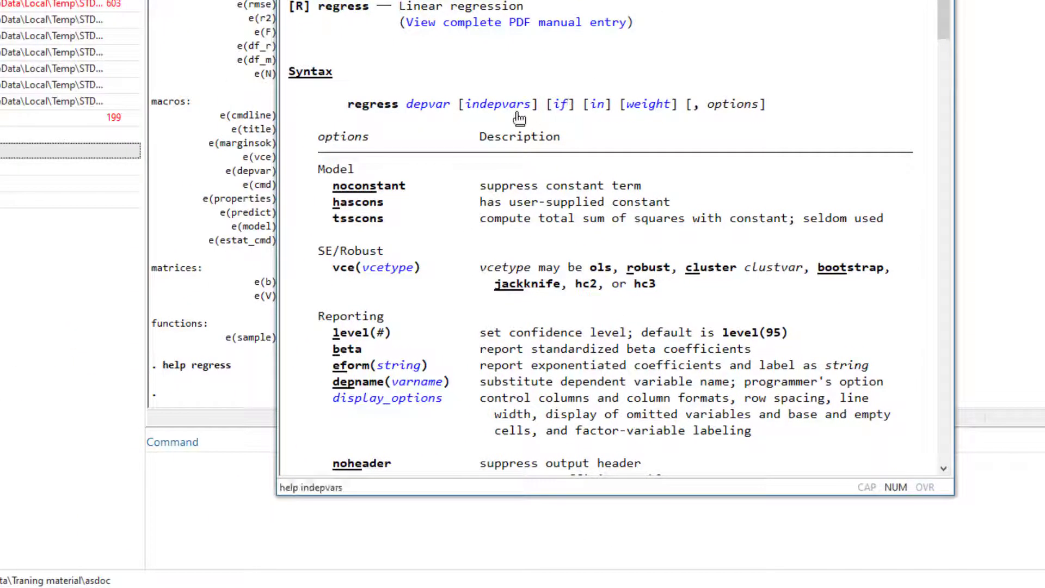
Scroll the regress help to Stored results and highlight the adjusted R-squared e(r2_a).
scroll(519, 117, down, 20)
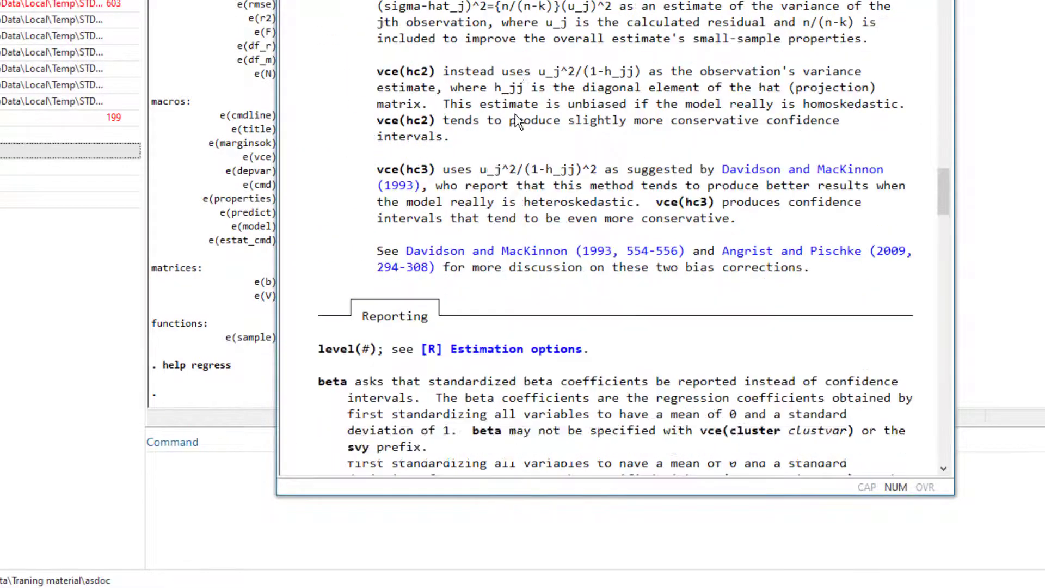
scroll(517, 120, down, 20)
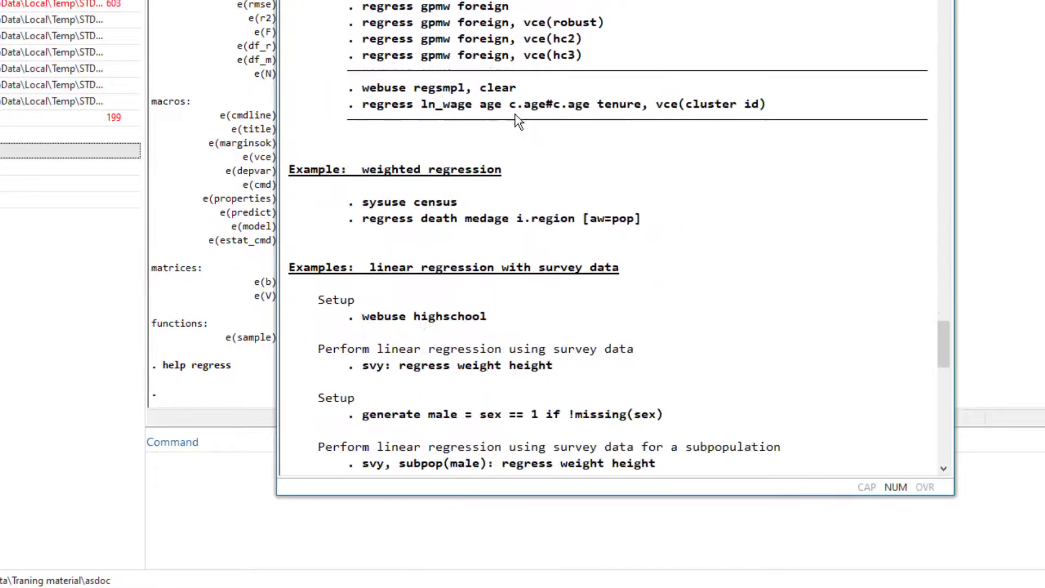
scroll(515, 114, down, 10)
scroll(515, 114, up, 2)
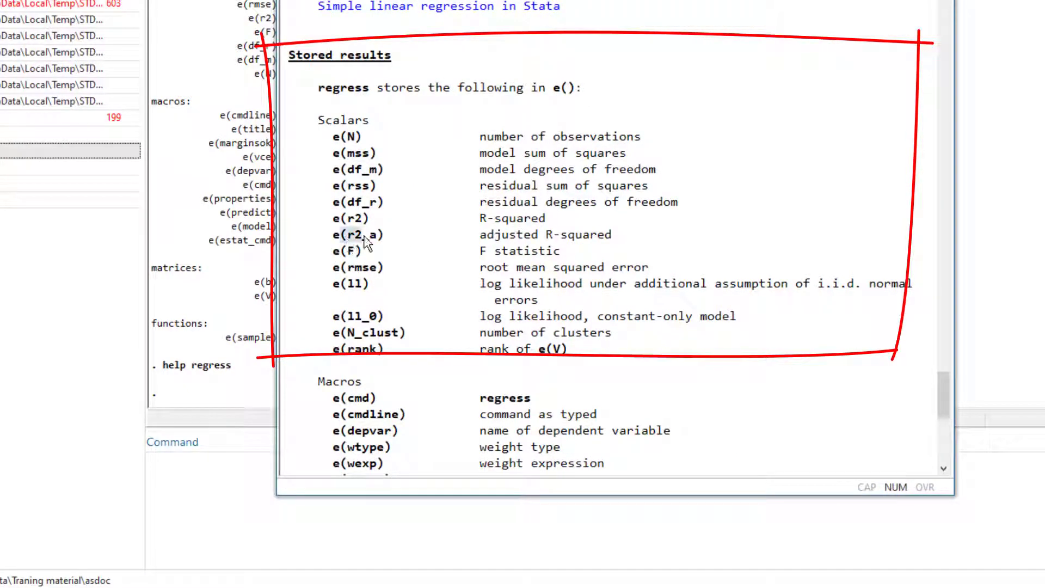
drag(366, 242, 379, 238)
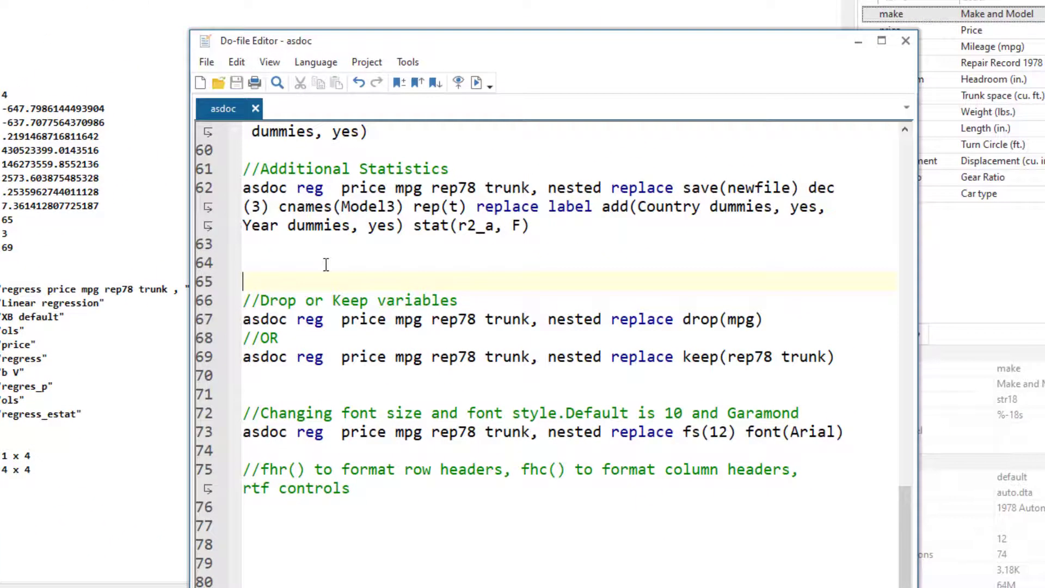
key(Down)
key(Down)
key(Down)
key(End)
drag(261, 301, 369, 301)
click(358, 301)
click(308, 319)
double_click(308, 319)
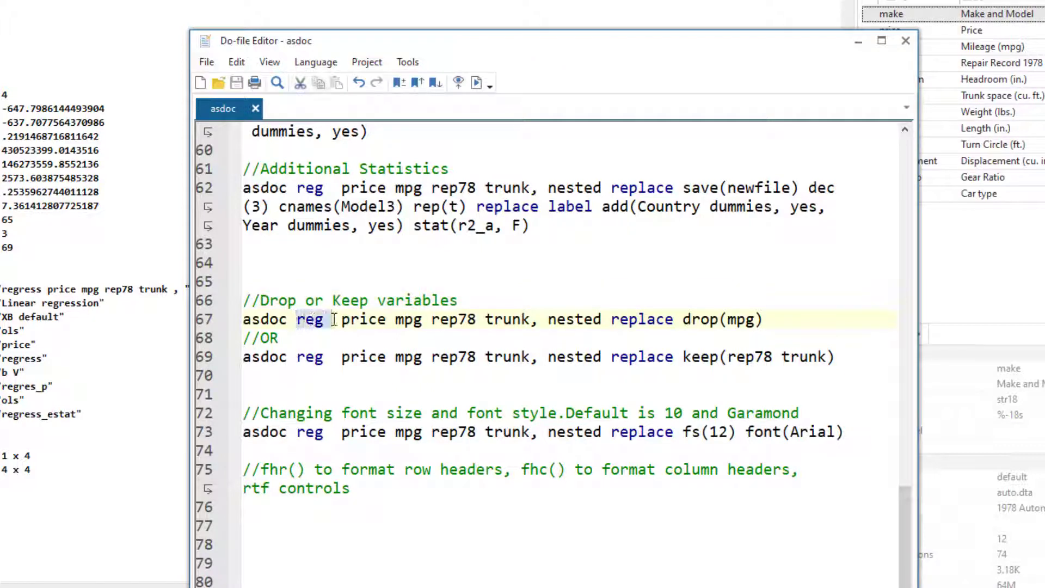
double_click(360, 320)
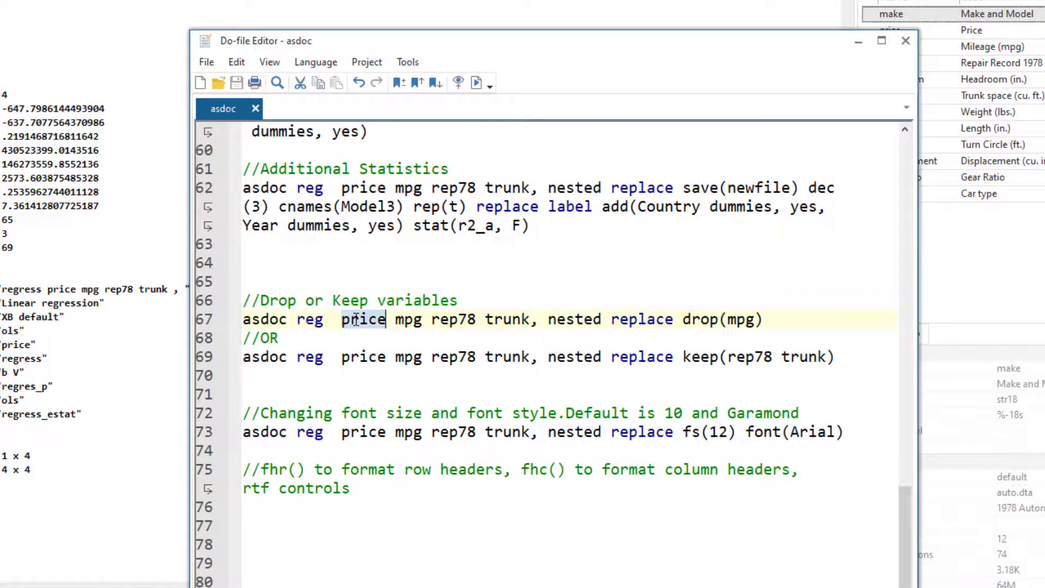
double_click(408, 319)
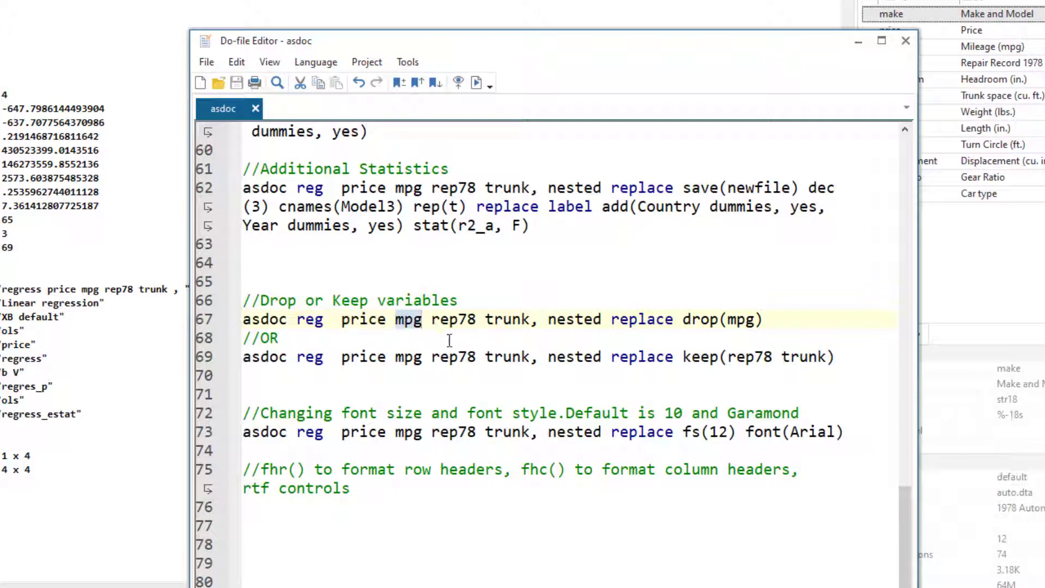
click(439, 320)
double_click(495, 319)
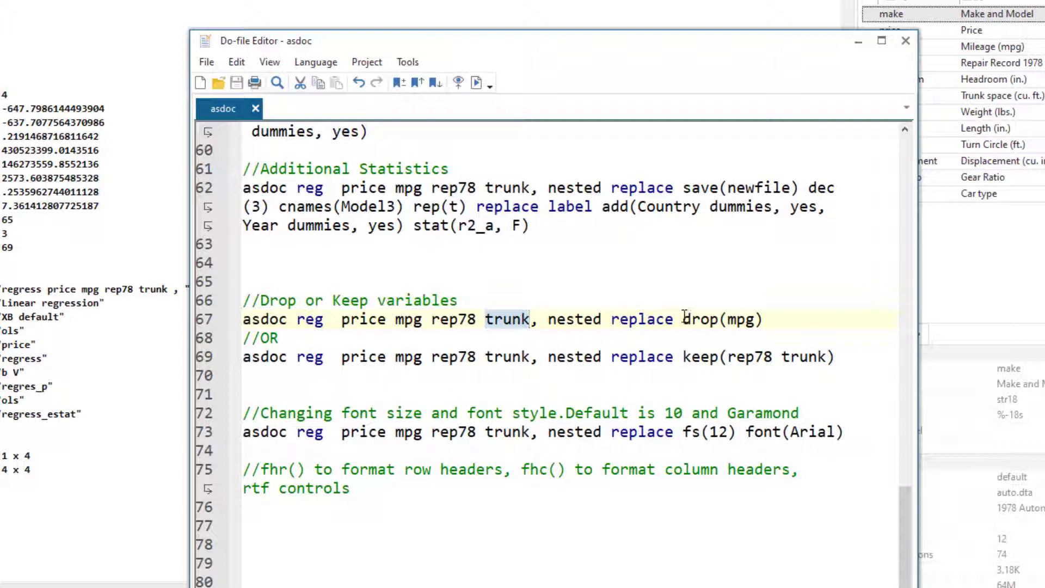
drag(684, 319, 765, 320)
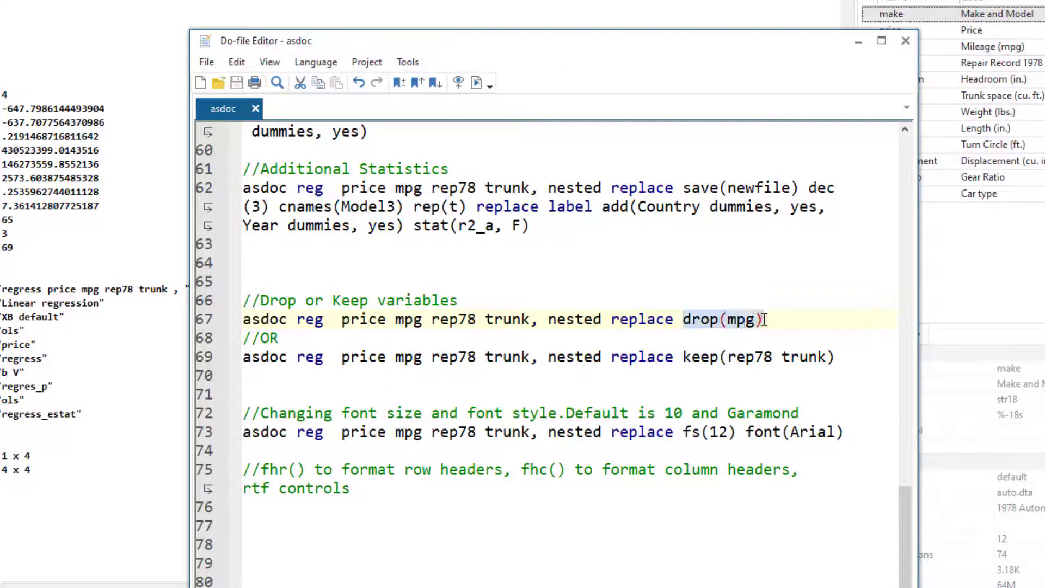
click(405, 320)
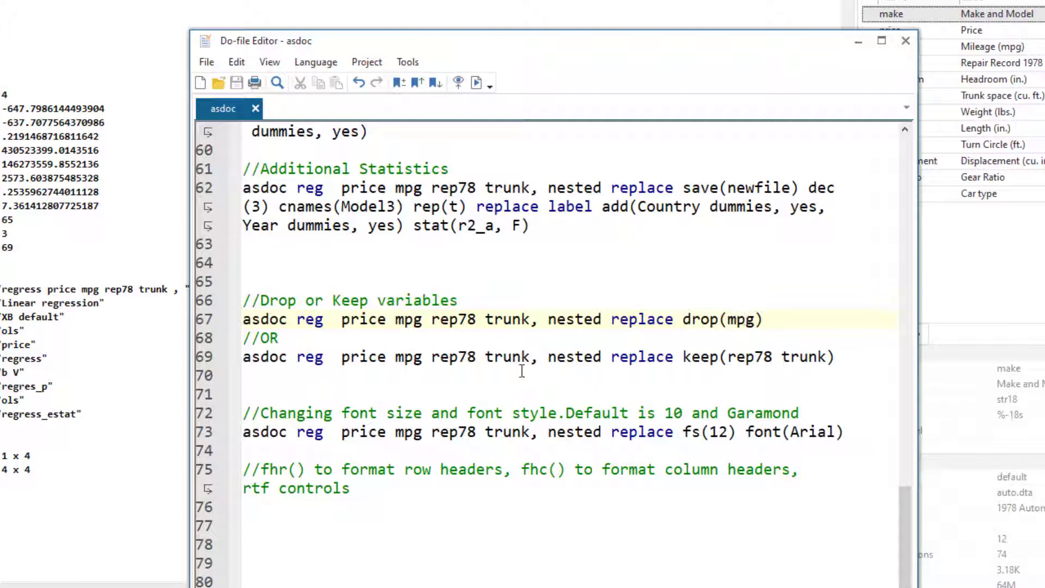
double_click(701, 357)
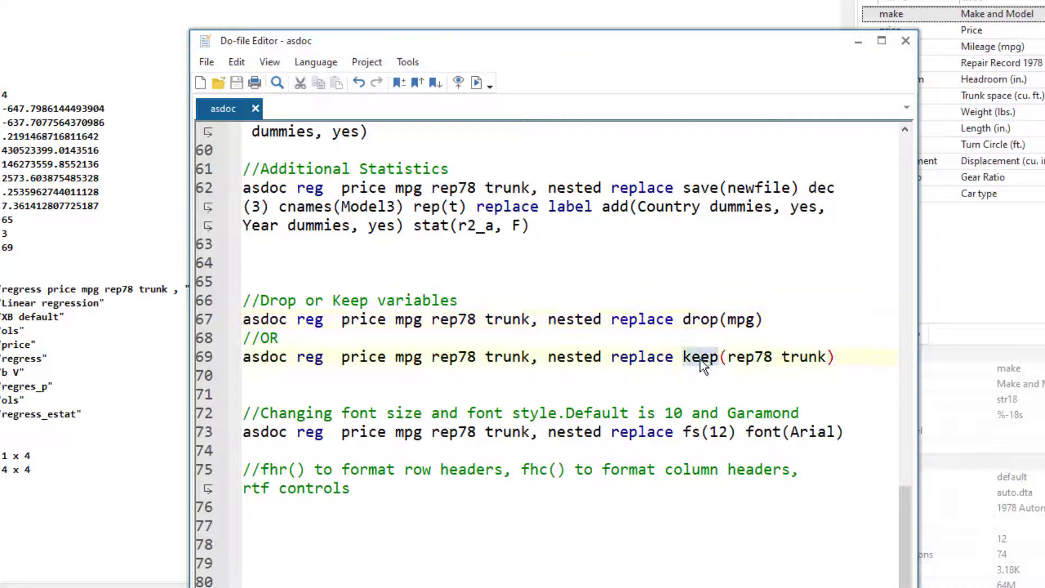
click(701, 358)
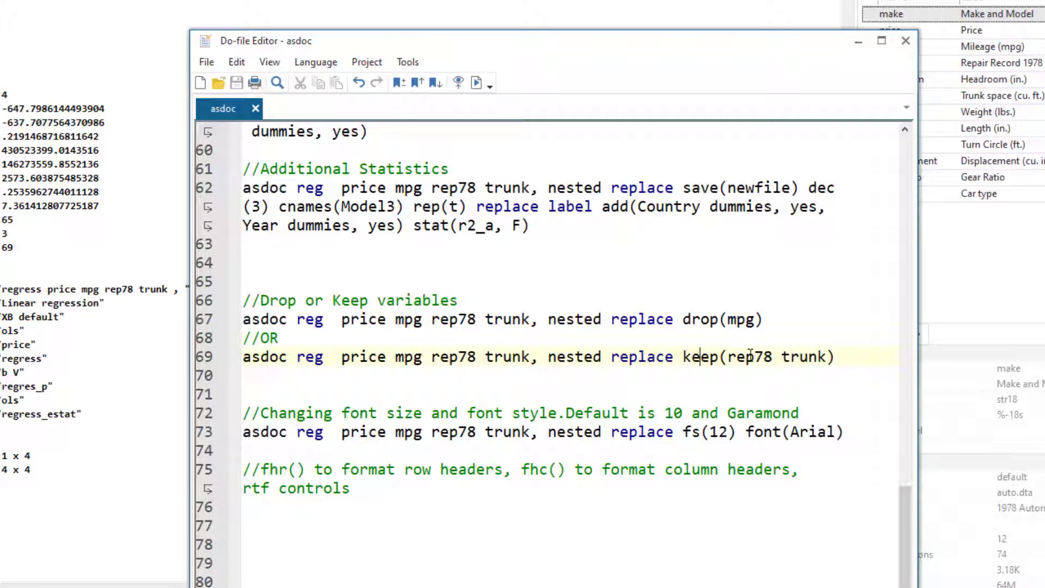
click(744, 320)
double_click(741, 320)
click(727, 359)
drag(727, 359, 773, 359)
double_click(806, 359)
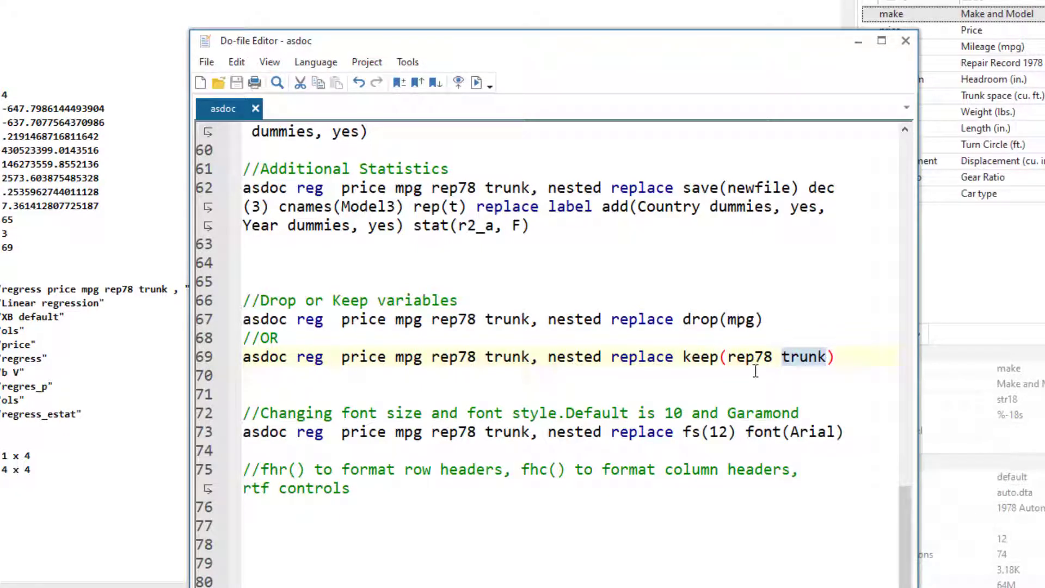
click(345, 365)
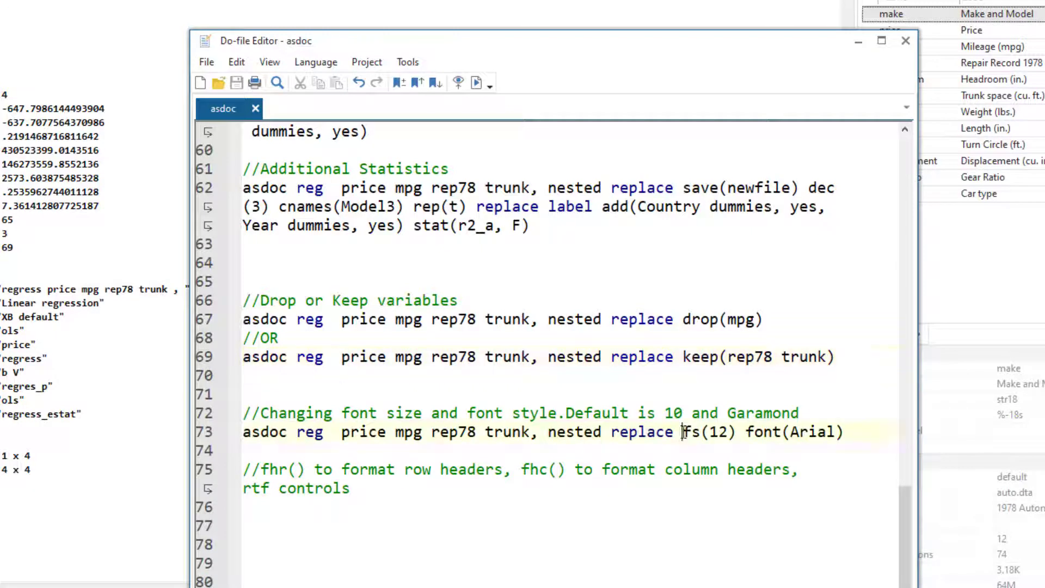
drag(682, 432, 702, 433)
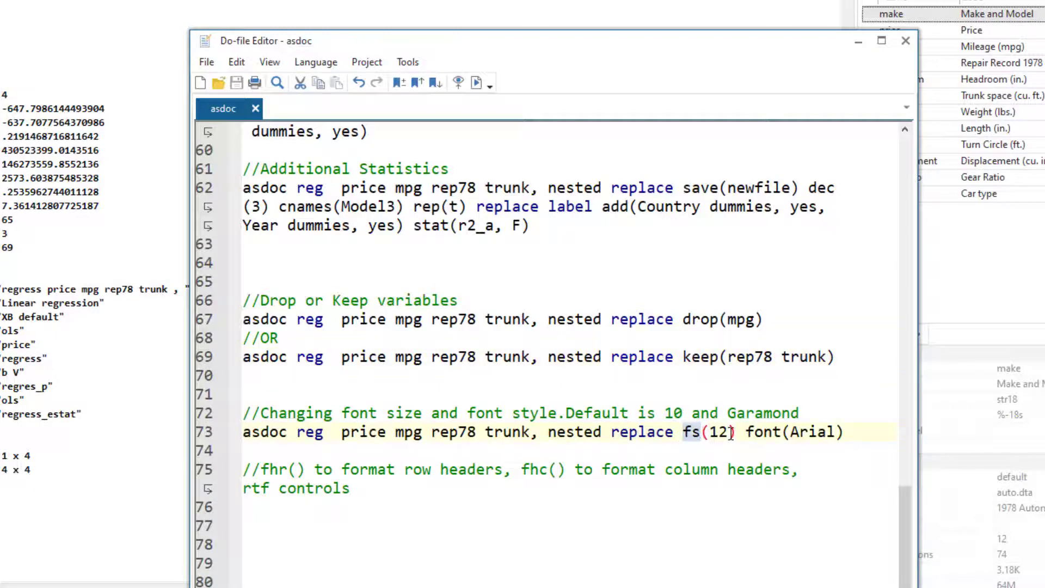
double_click(764, 431)
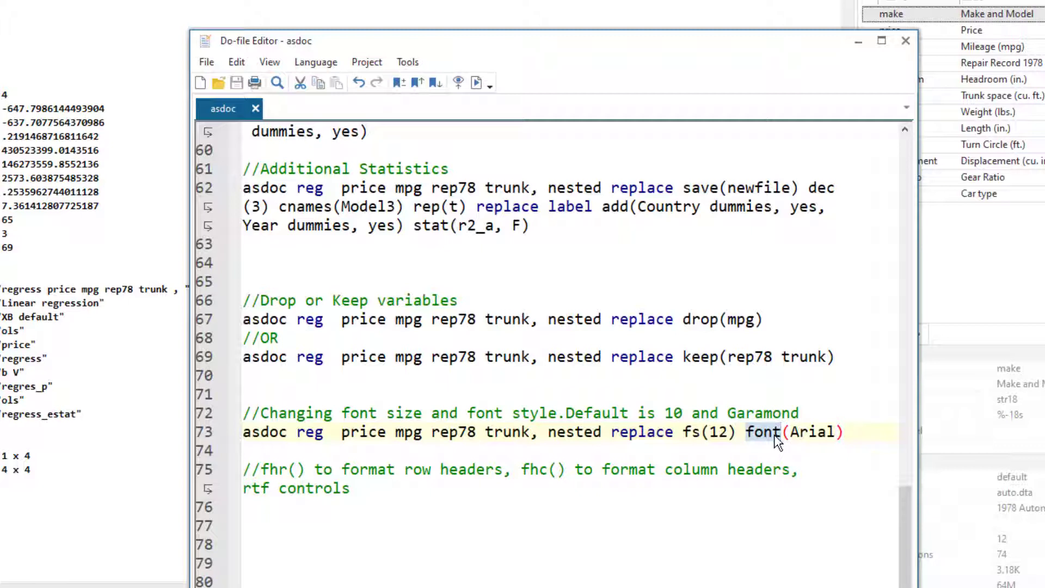
click(707, 436)
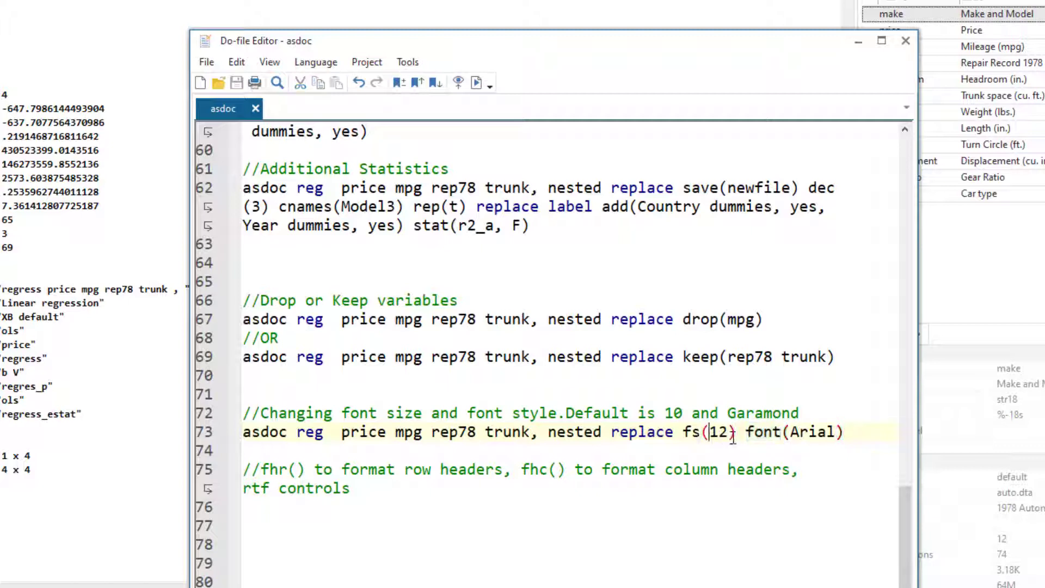
double_click(816, 432)
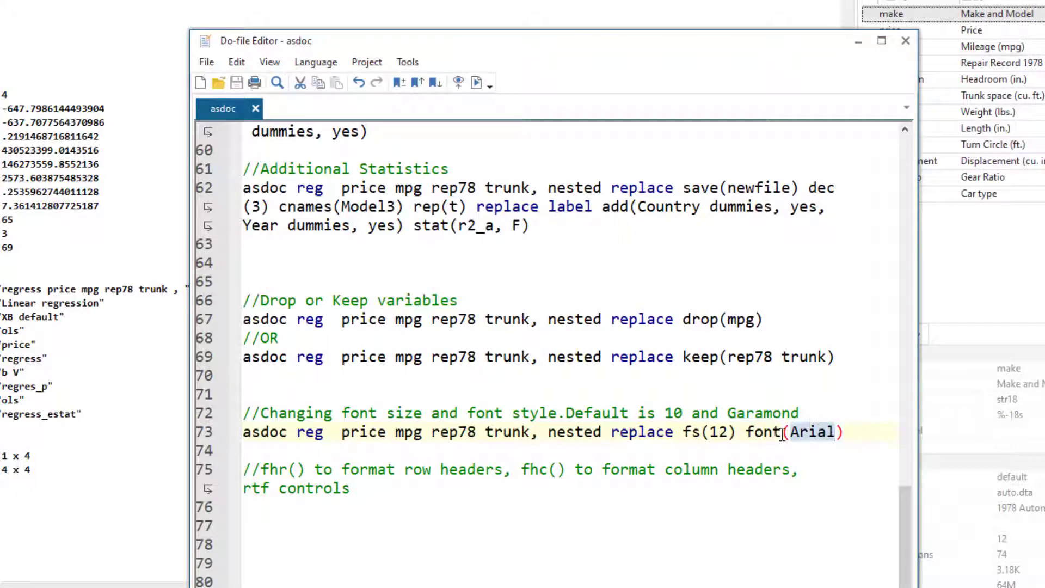
drag(730, 432, 709, 433)
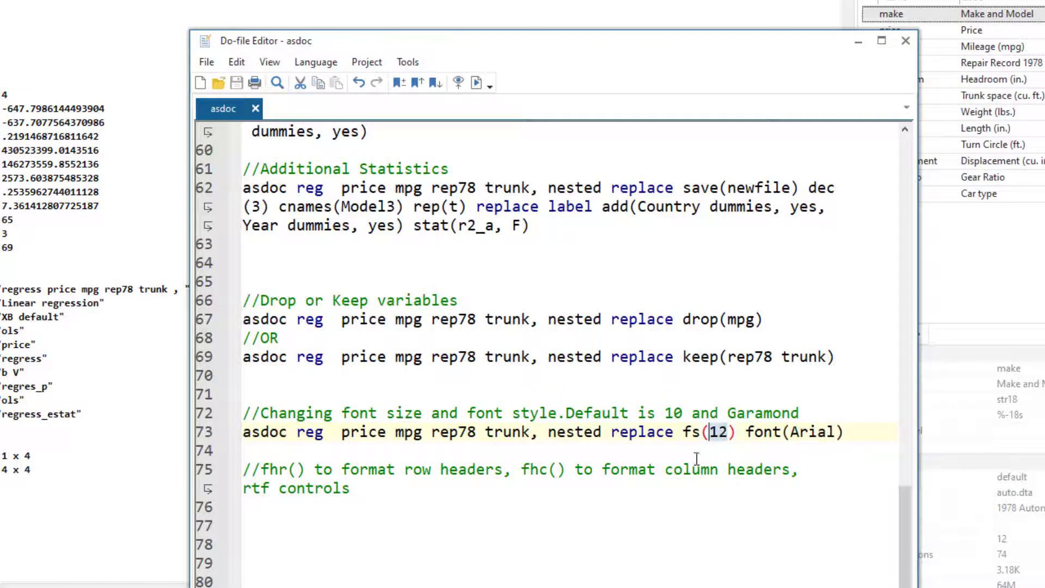
click(673, 412)
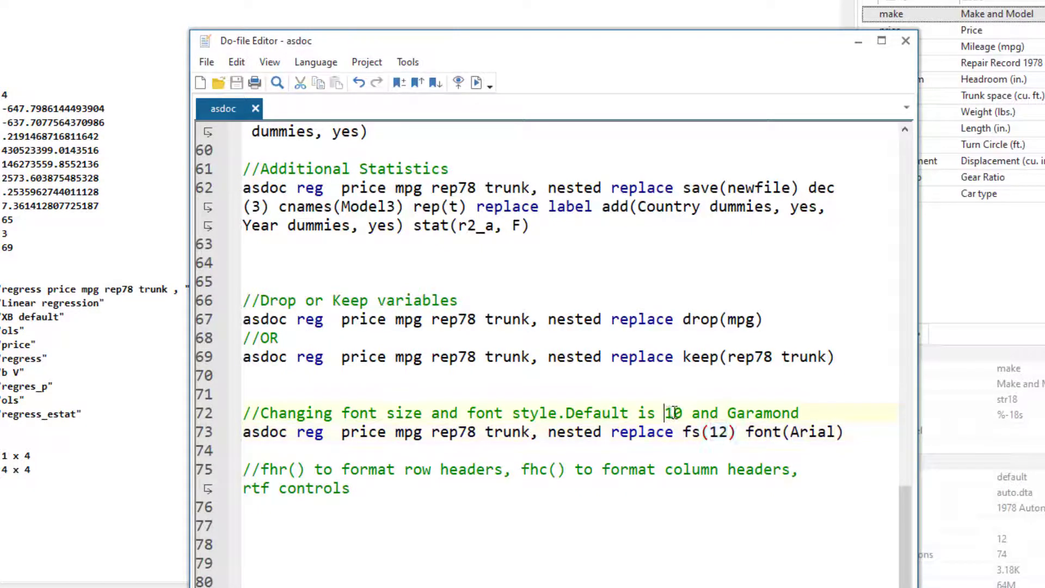
double_click(746, 413)
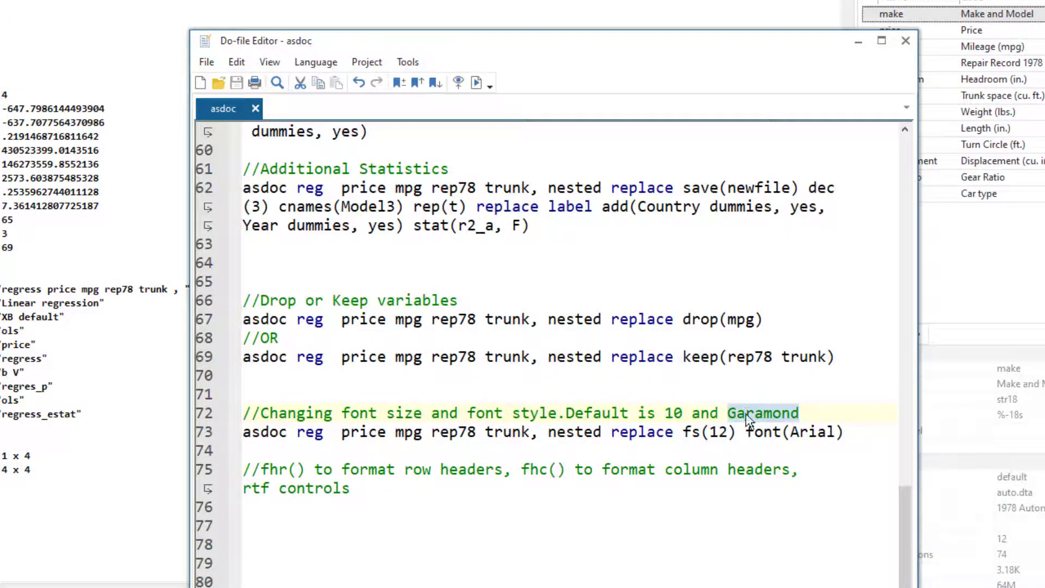
Highlight the fhr() row-header and fhc() column-header options in the line 75 comment.
click(268, 469)
drag(268, 469, 281, 469)
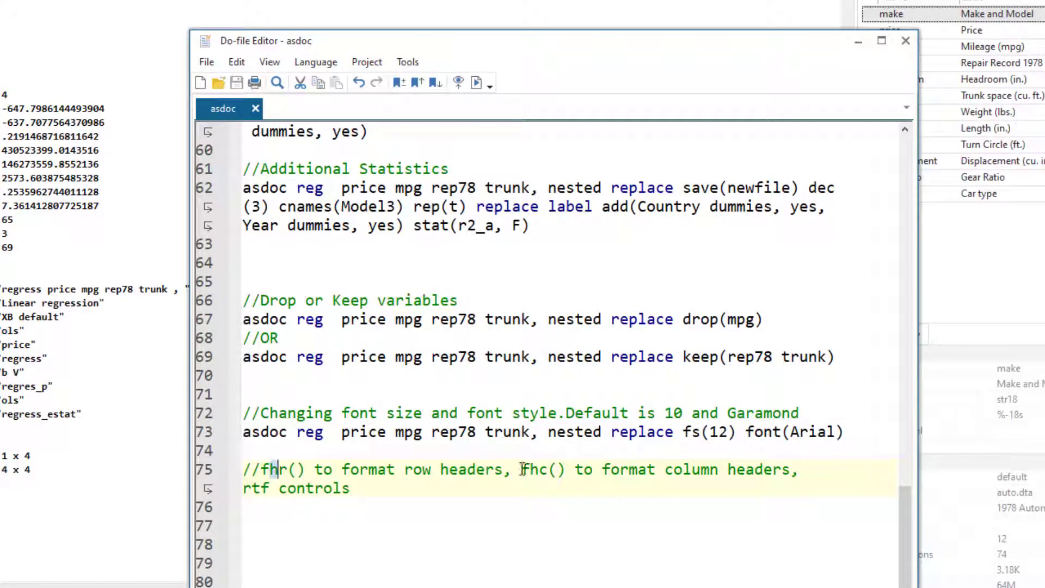
drag(522, 469, 544, 469)
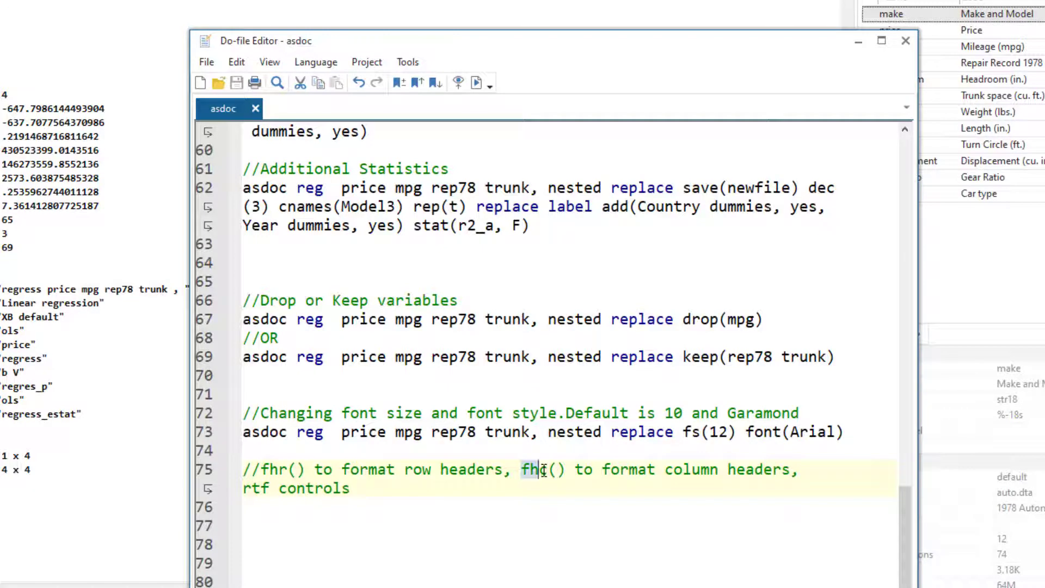
click(305, 470)
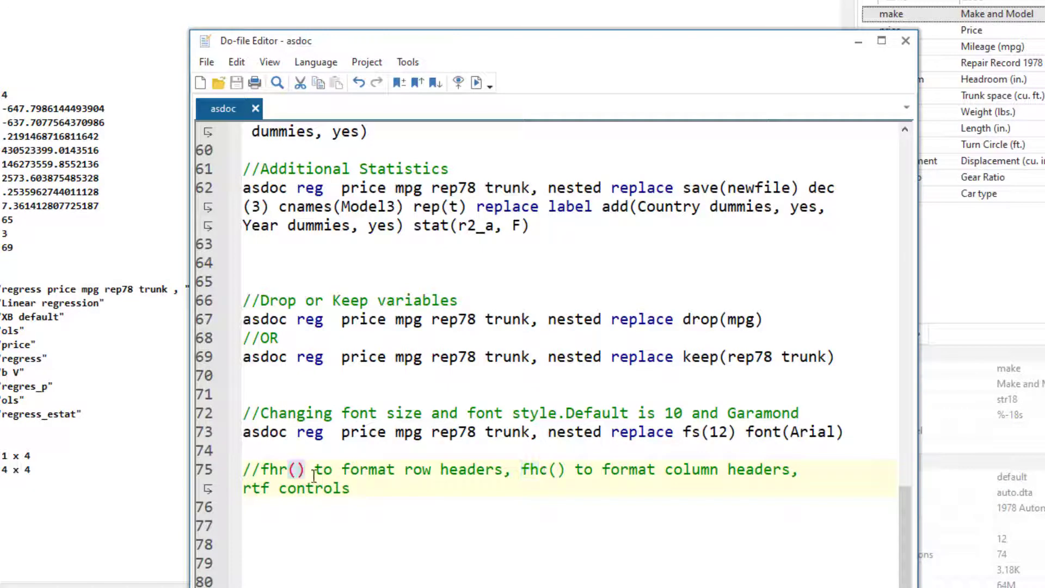